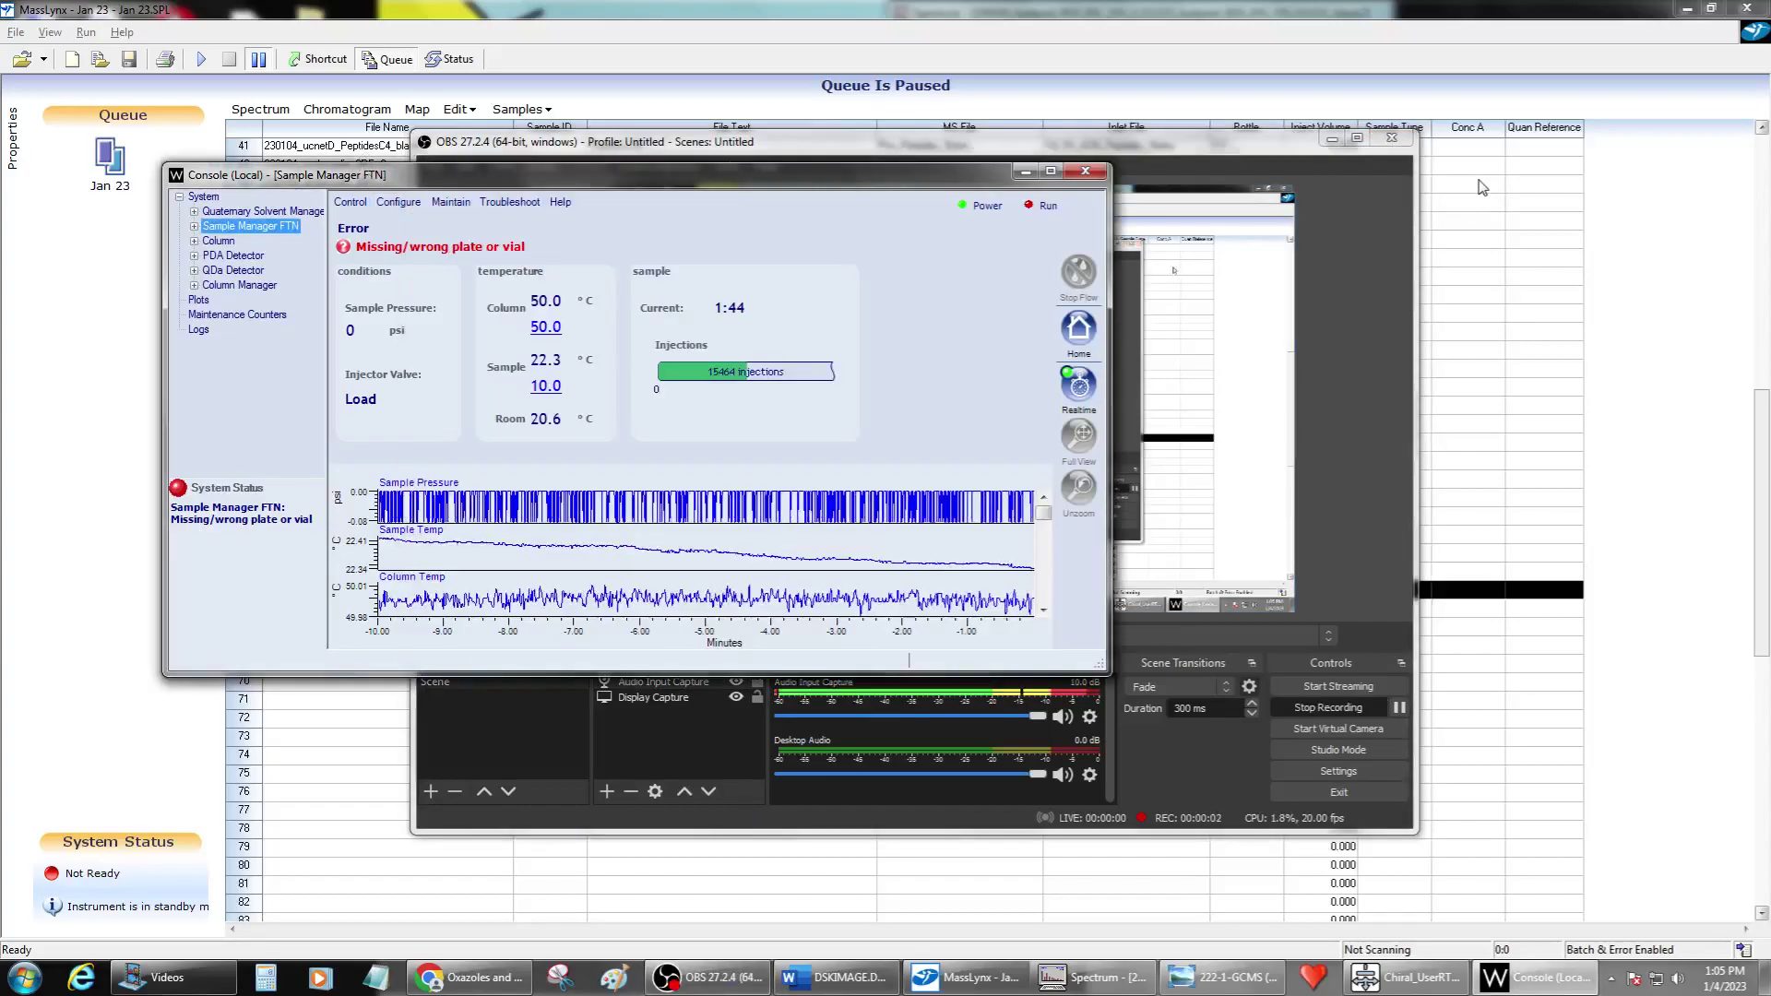
Minimize the OBS window to reveal the Sample Manager FTN console and the paused queue.
{"action": "left_click", "coordinate": [1331, 137]}
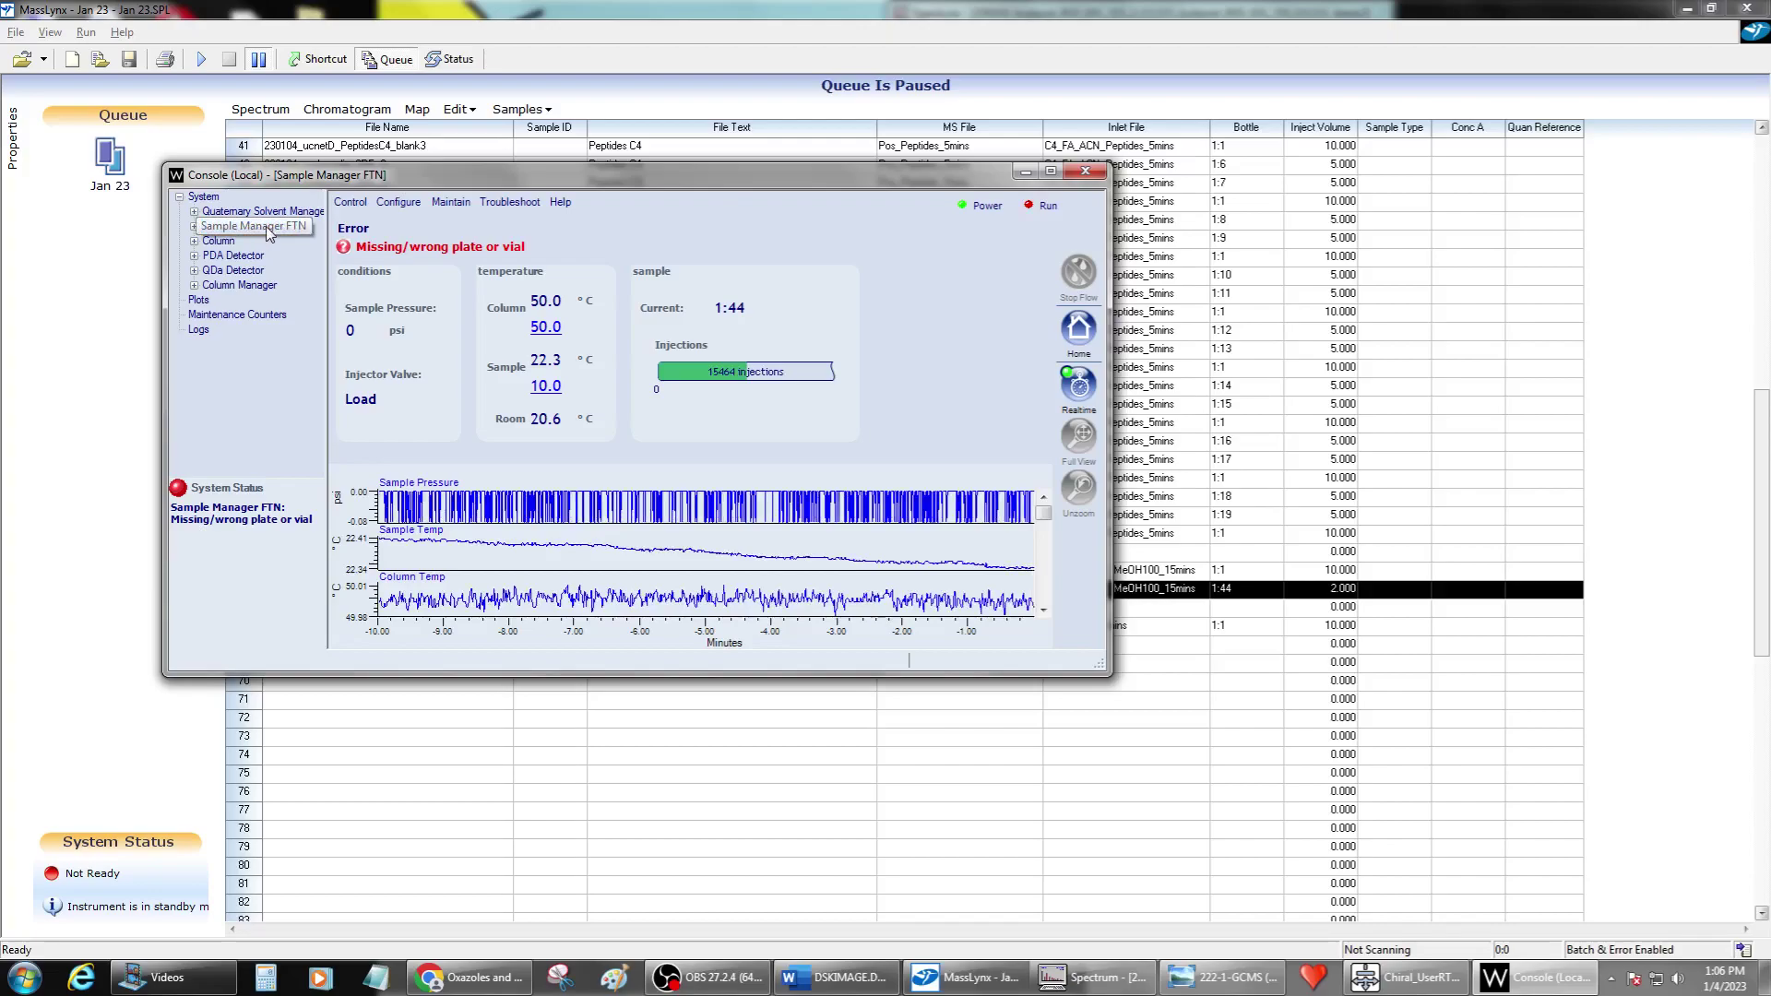
Place the Chiral_UserRT inlet status window beside the console and browse its Acquity Sampler and LC menus.
{"action": "left_click", "coordinate": [1399, 982]}
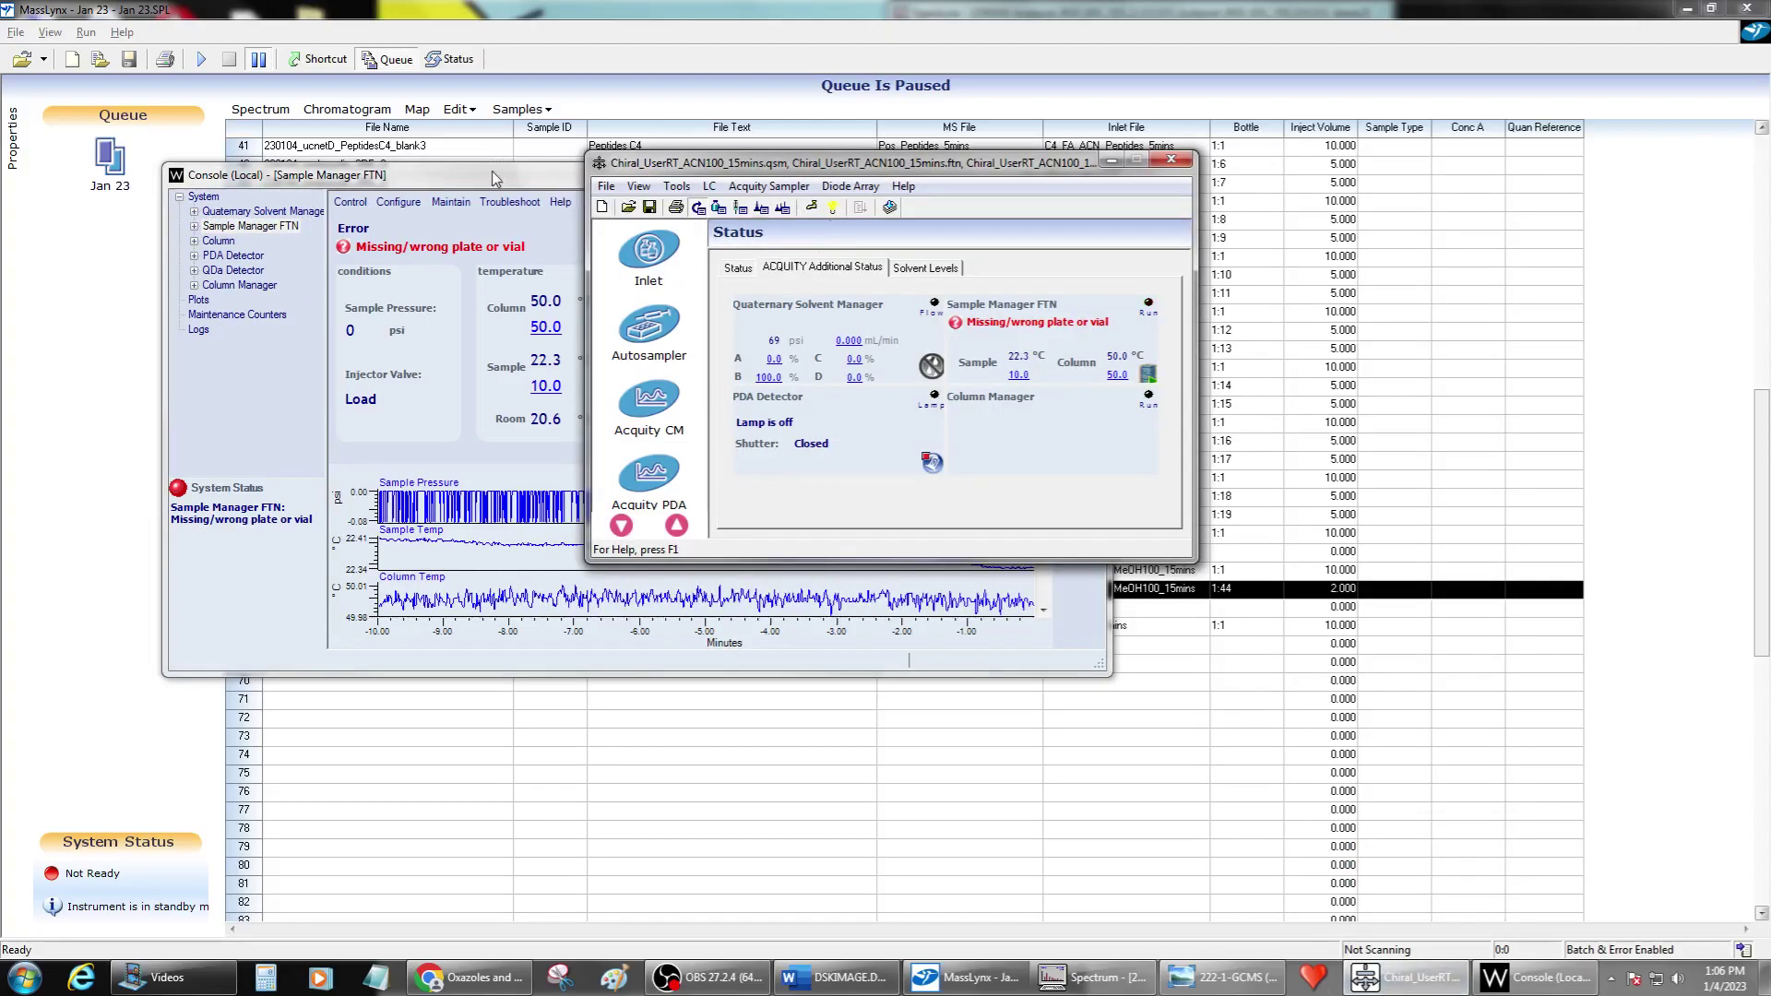
{"action": "left_click", "coordinate": [492, 179]}
{"action": "left_click", "coordinate": [1130, 173]}
{"action": "left_click_drag", "start_coordinate": [1009, 164], "coordinate": [1235, 158]}
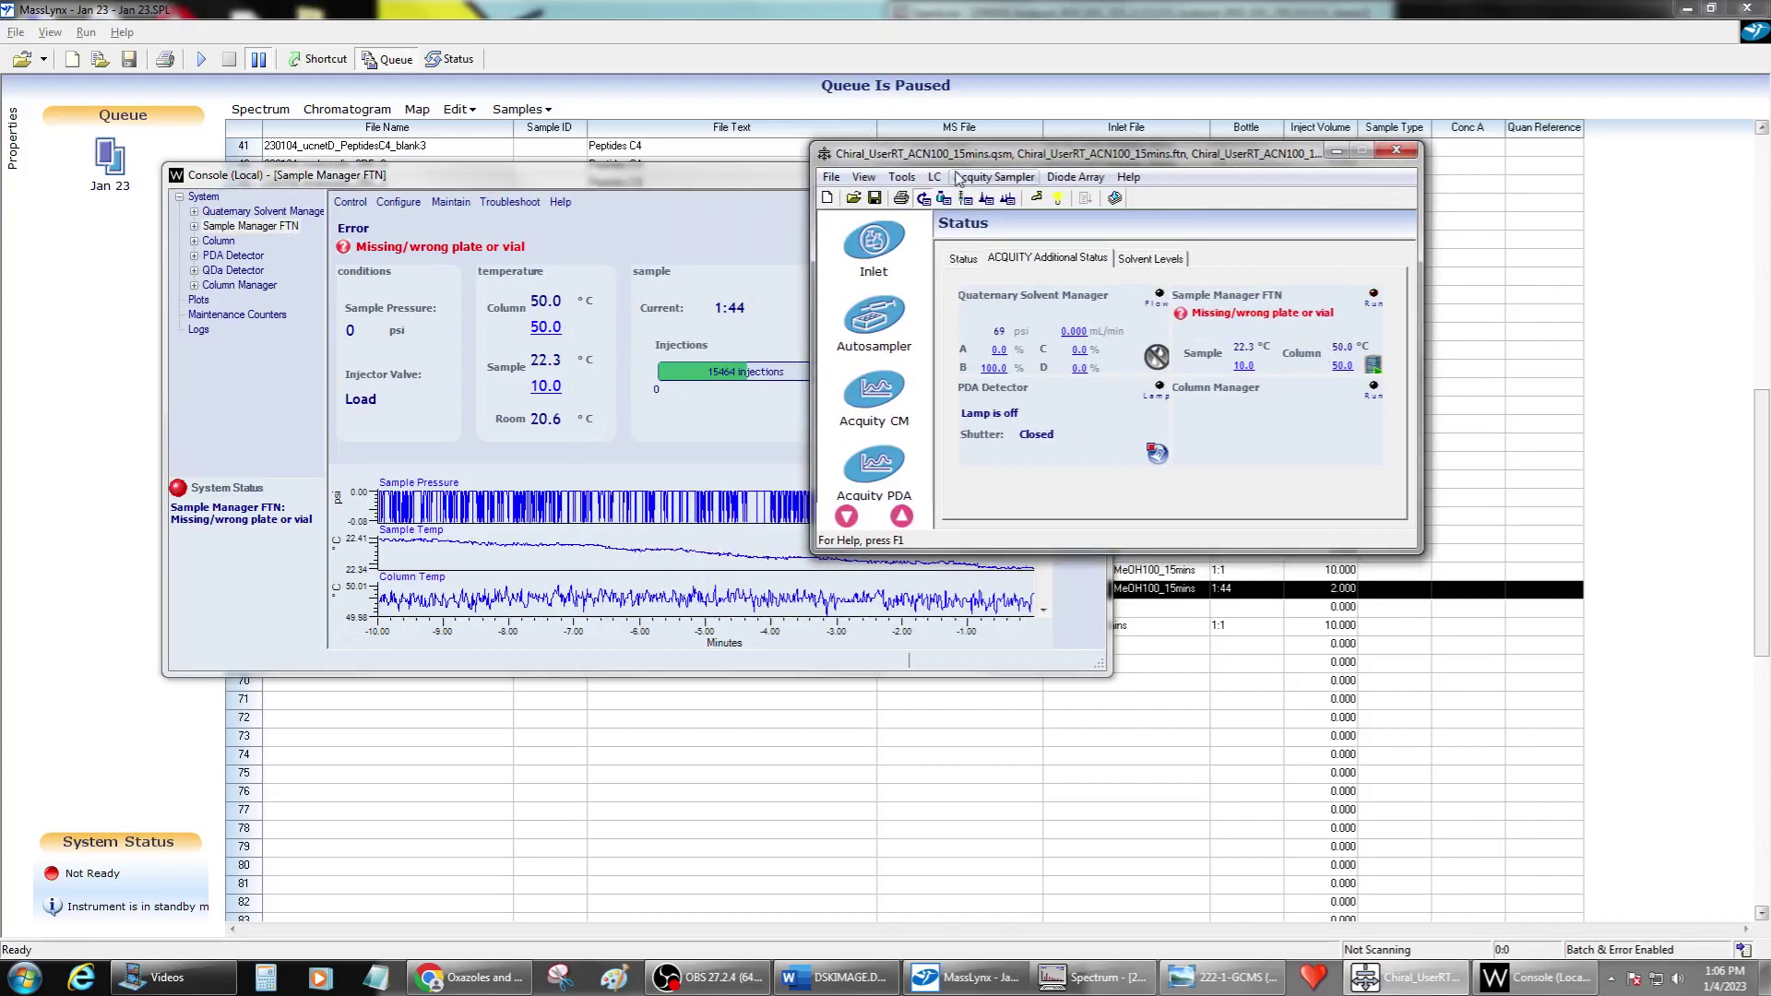
{"action": "left_click", "coordinate": [994, 177]}
{"action": "mouse_move", "coordinate": [934, 177]}
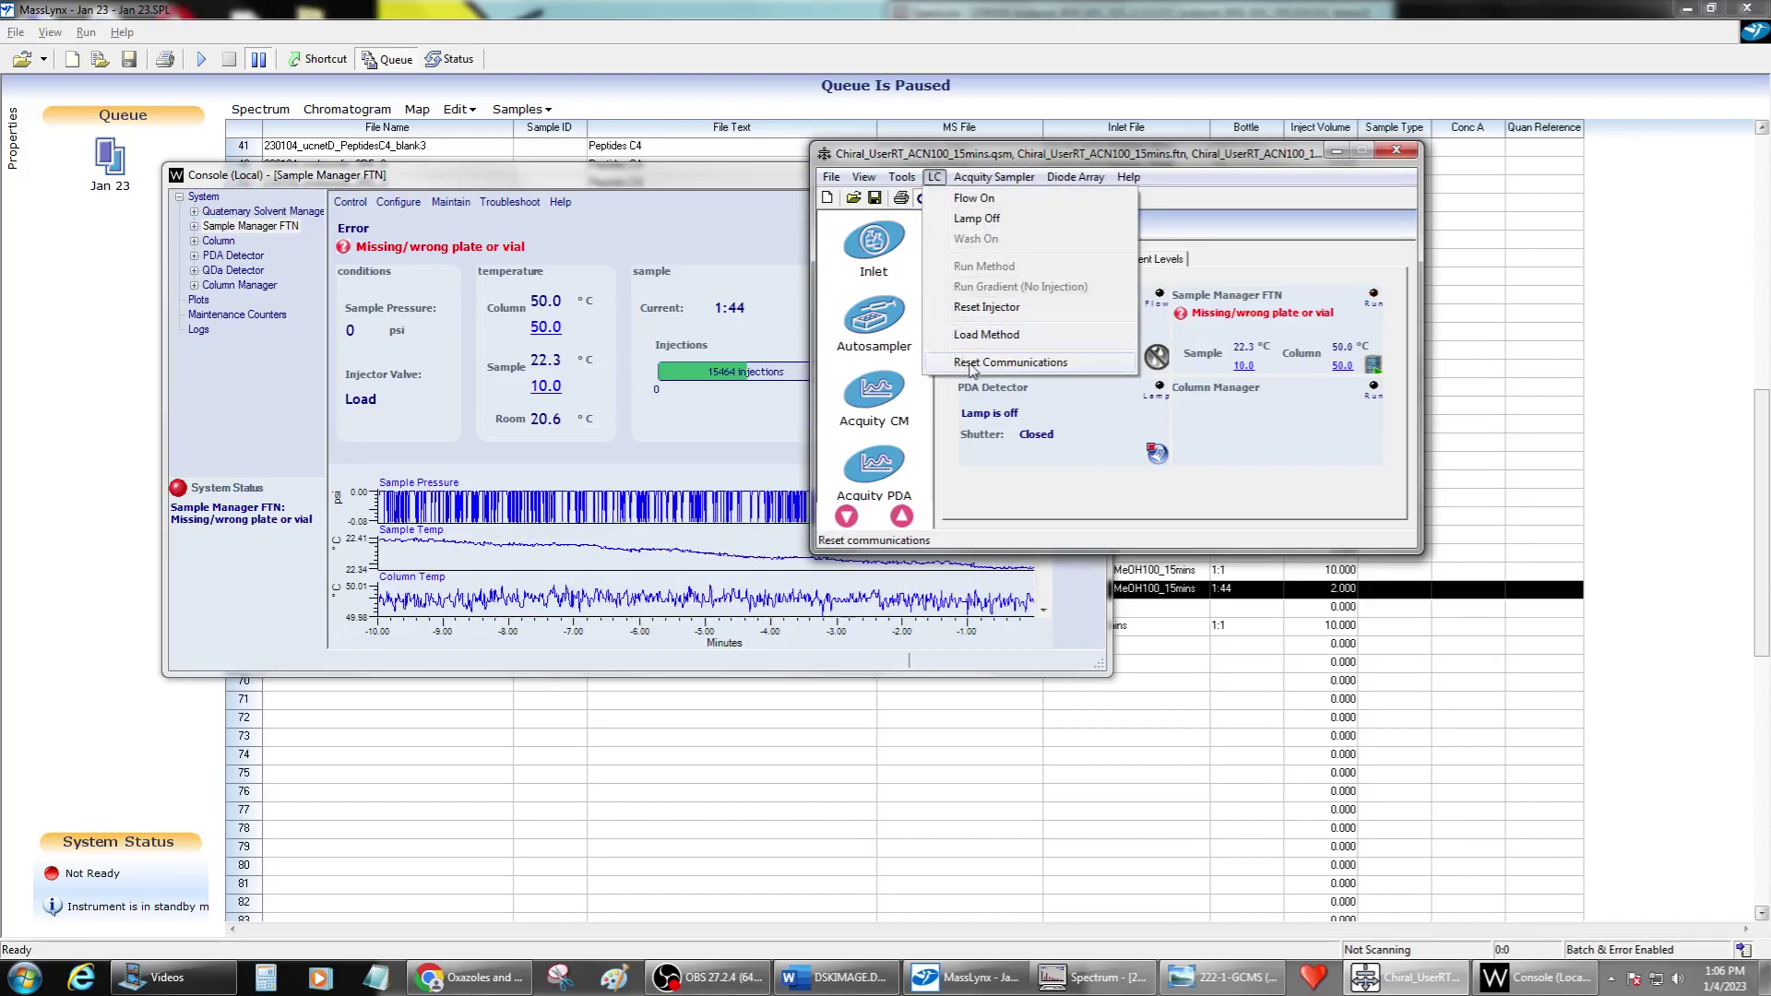
Open row 62's inlet method in the inlet editor and move the editor off the table.
{"action": "left_click", "coordinate": [544, 8]}
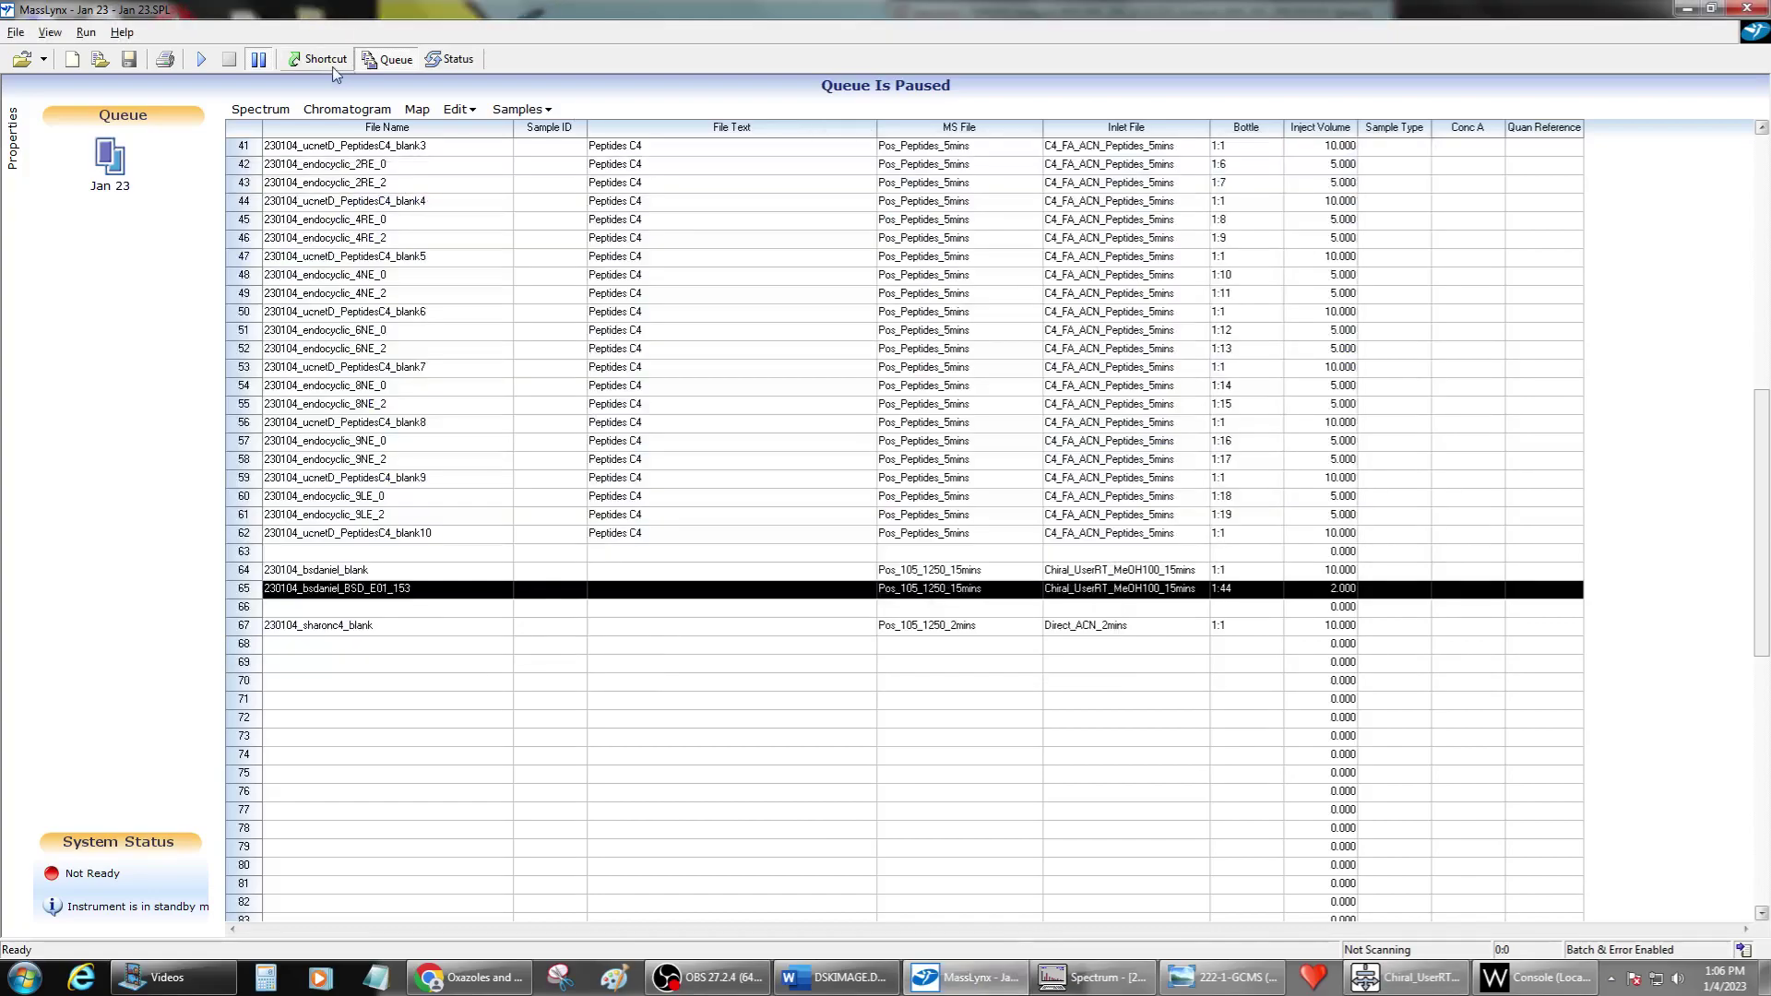
{"action": "left_click", "coordinate": [334, 64]}
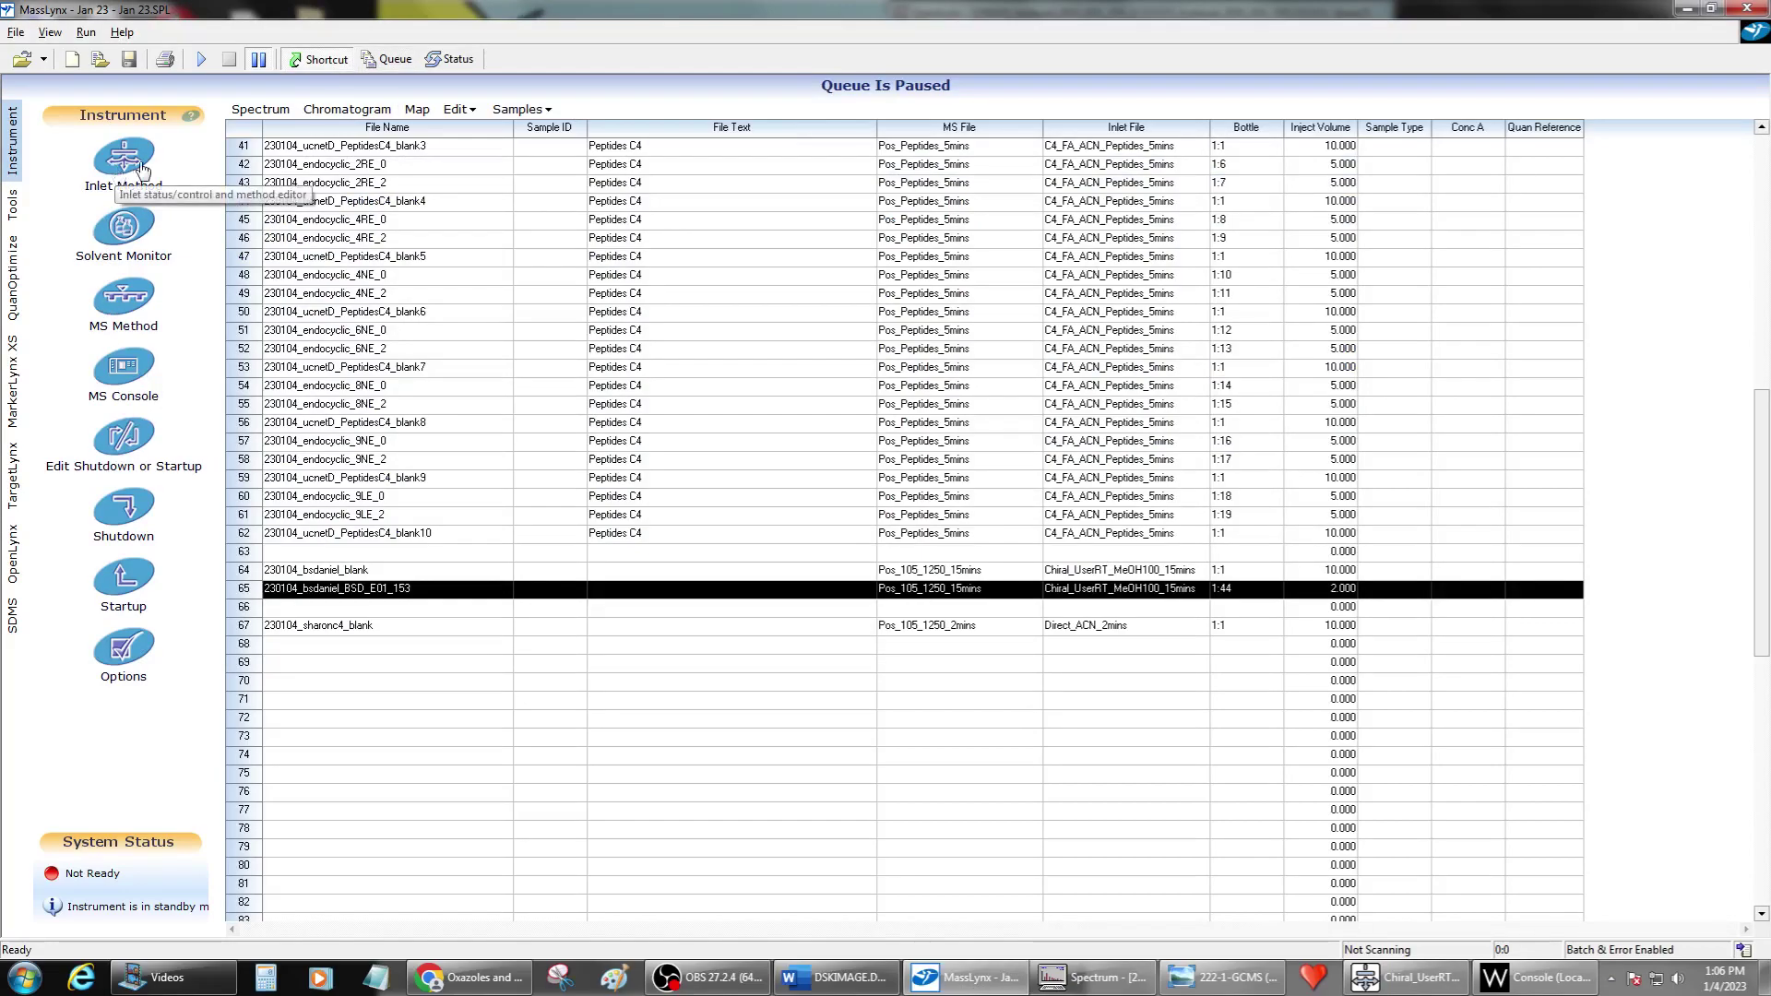
{"action": "left_click", "coordinate": [391, 61]}
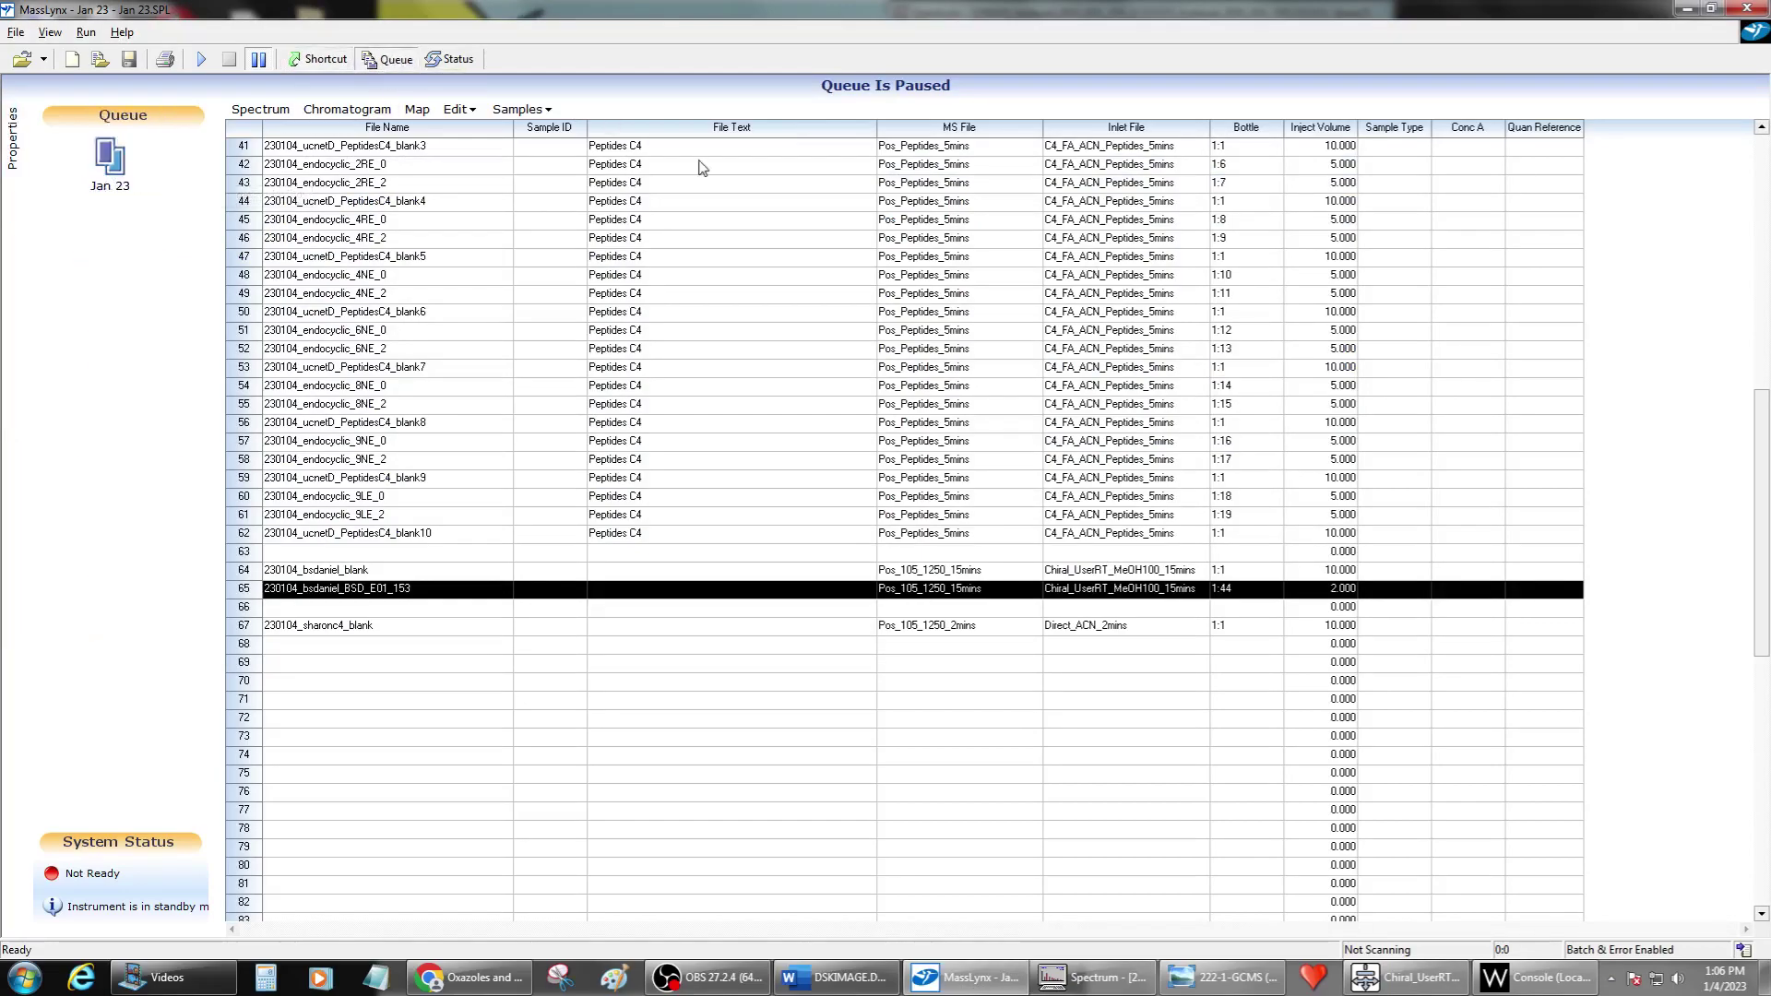
{"action": "right_click", "coordinate": [1111, 535]}
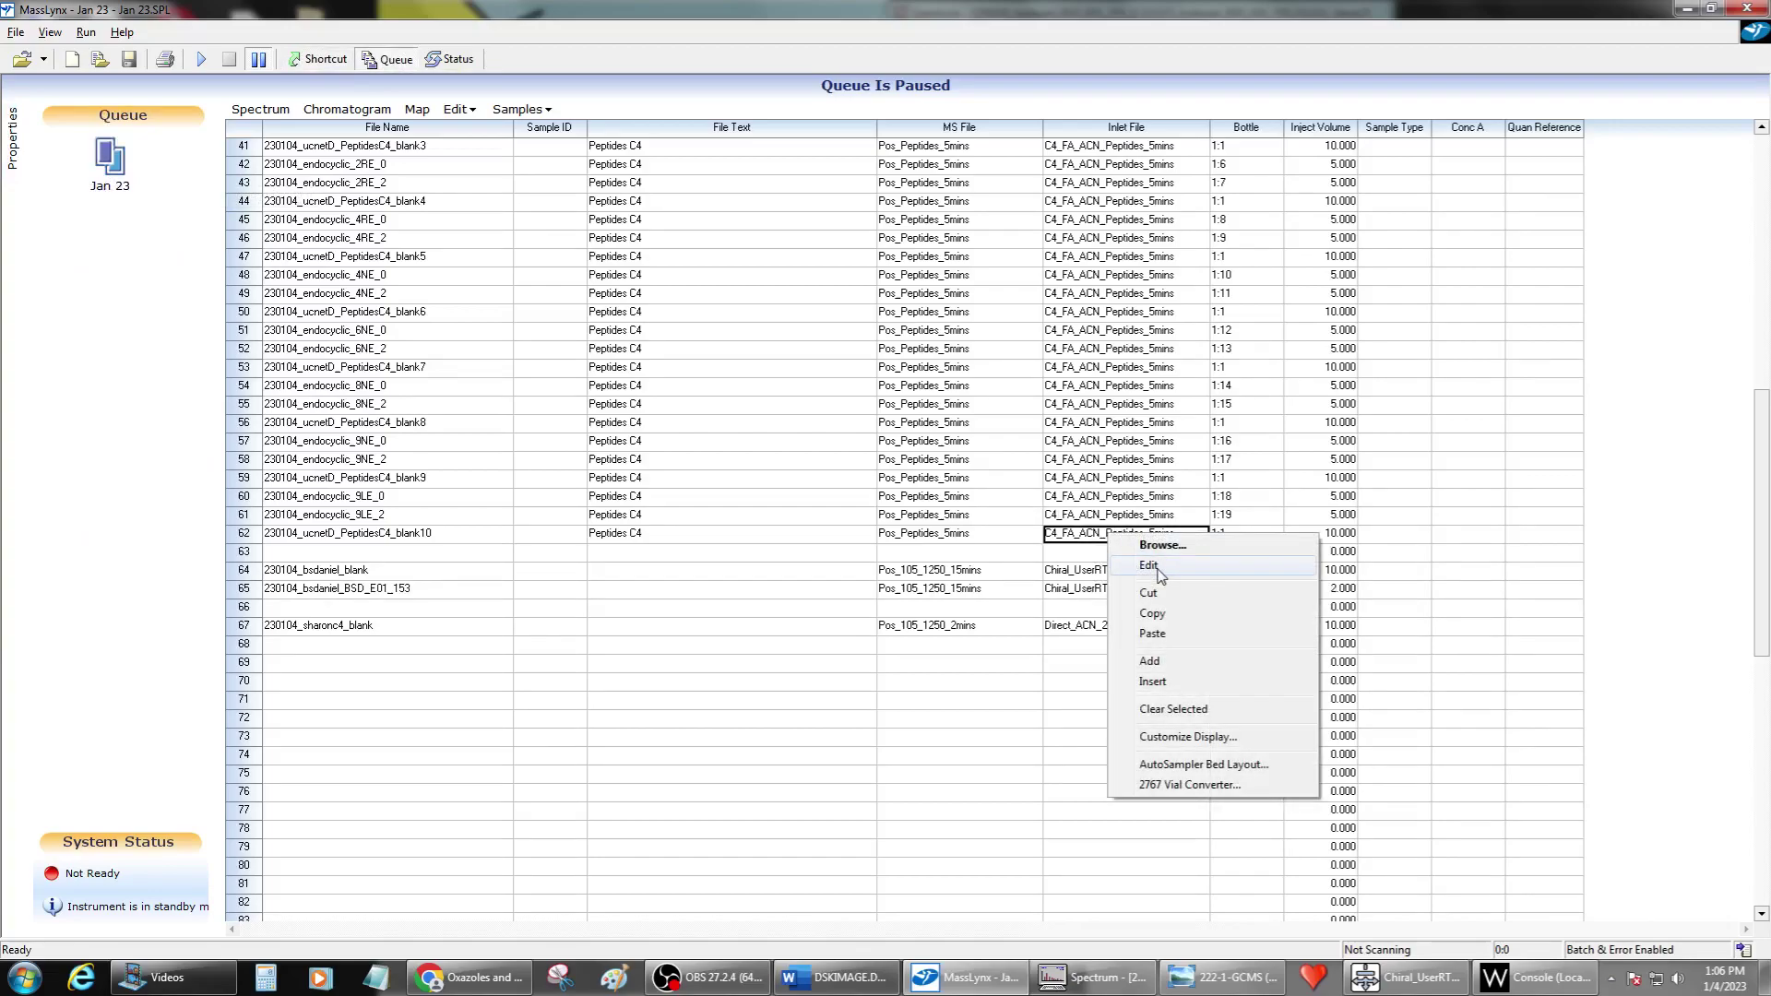
{"action": "left_click", "coordinate": [1159, 569]}
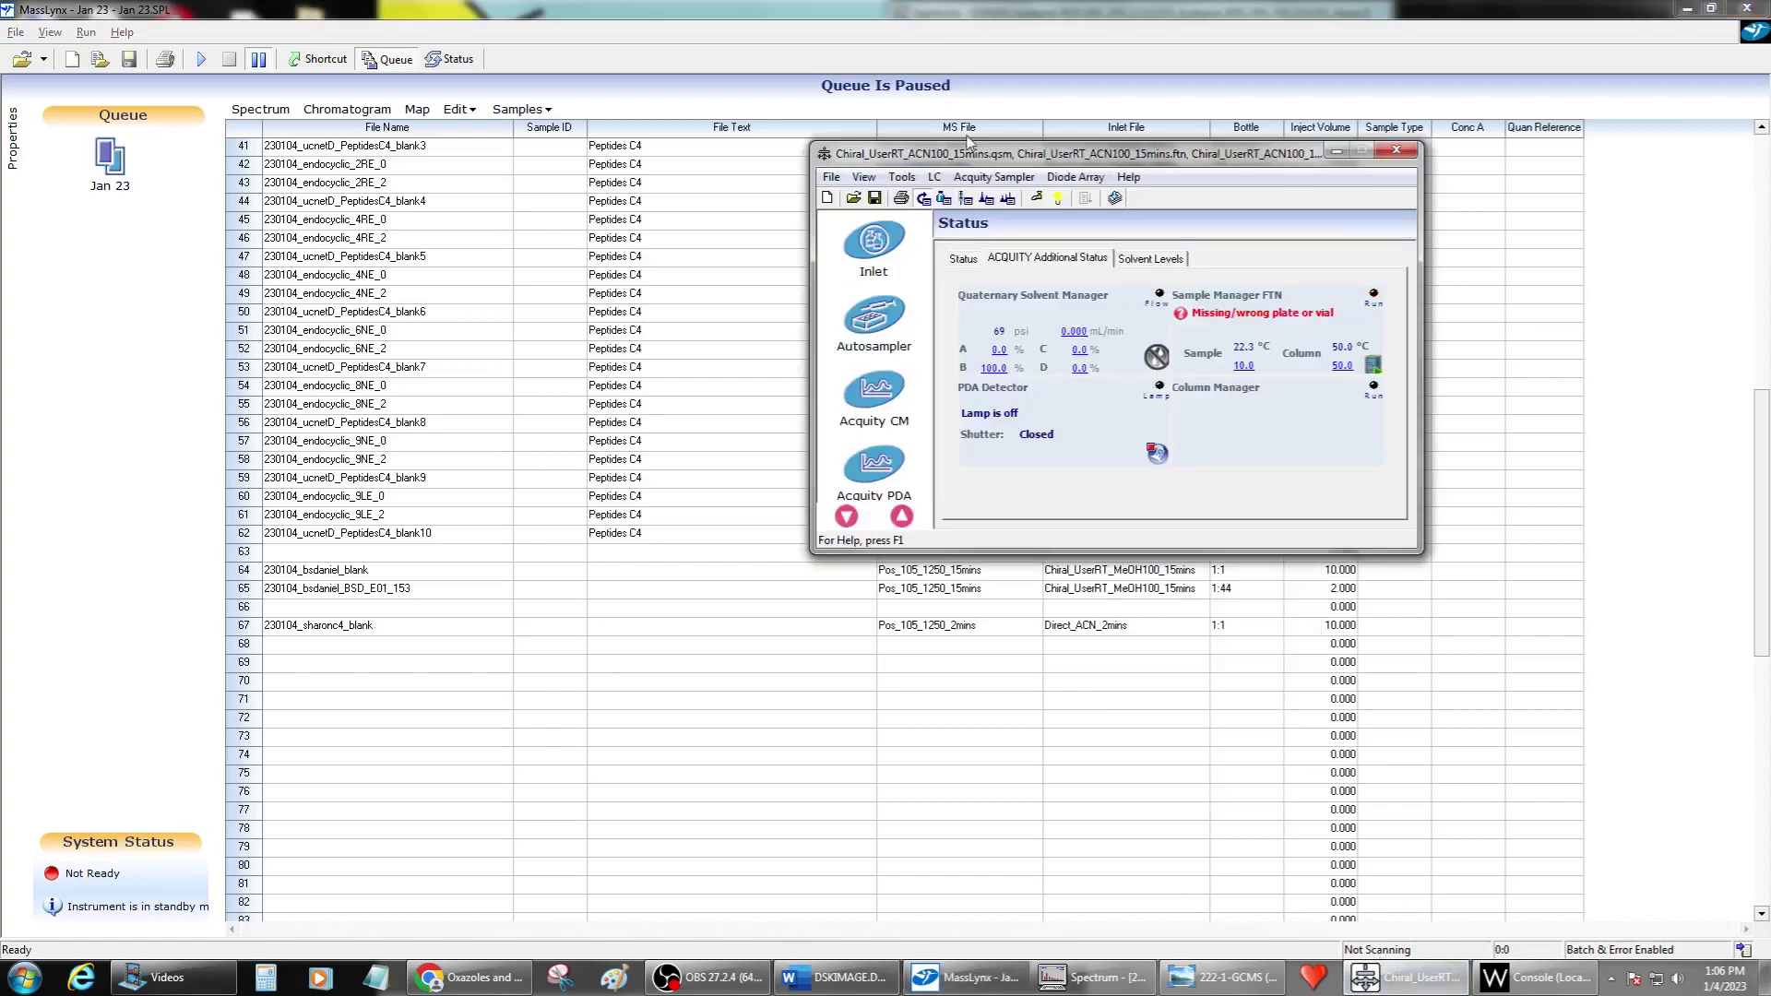
{"action": "left_click_drag", "start_coordinate": [983, 157], "coordinate": [784, 216]}
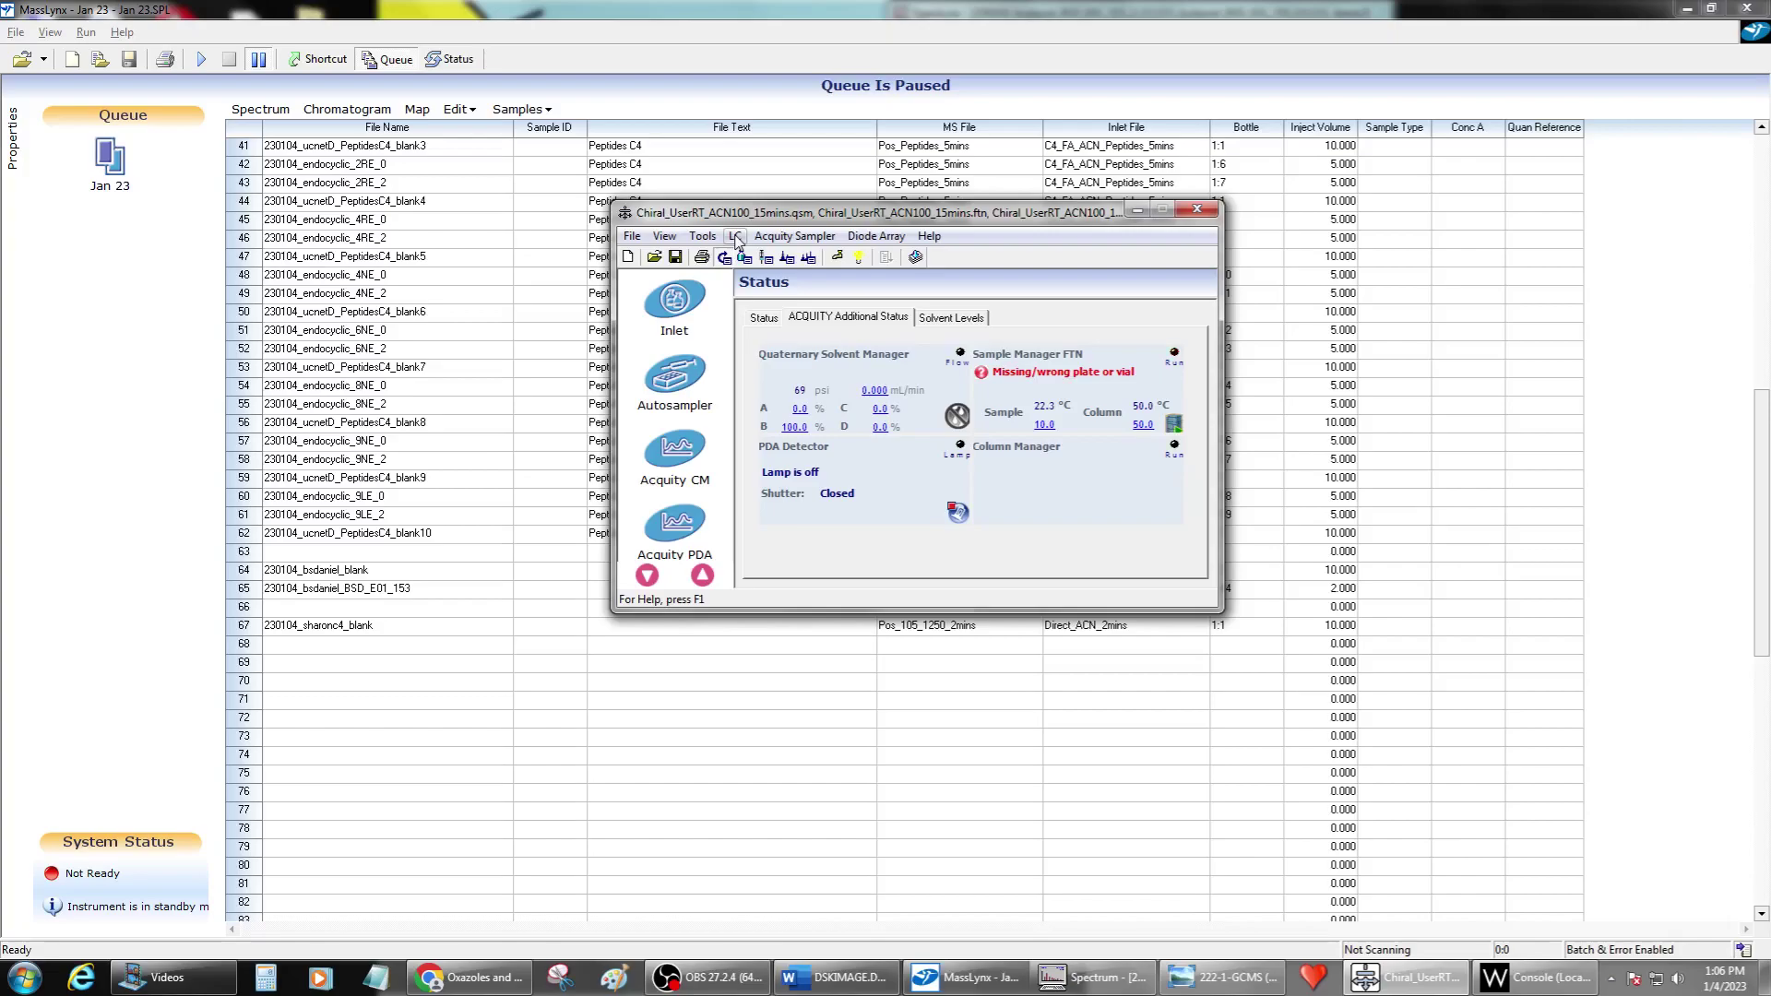
Reset communications with the LC instruments and return to the Sample Manager FTN console.
{"action": "left_click", "coordinate": [735, 236]}
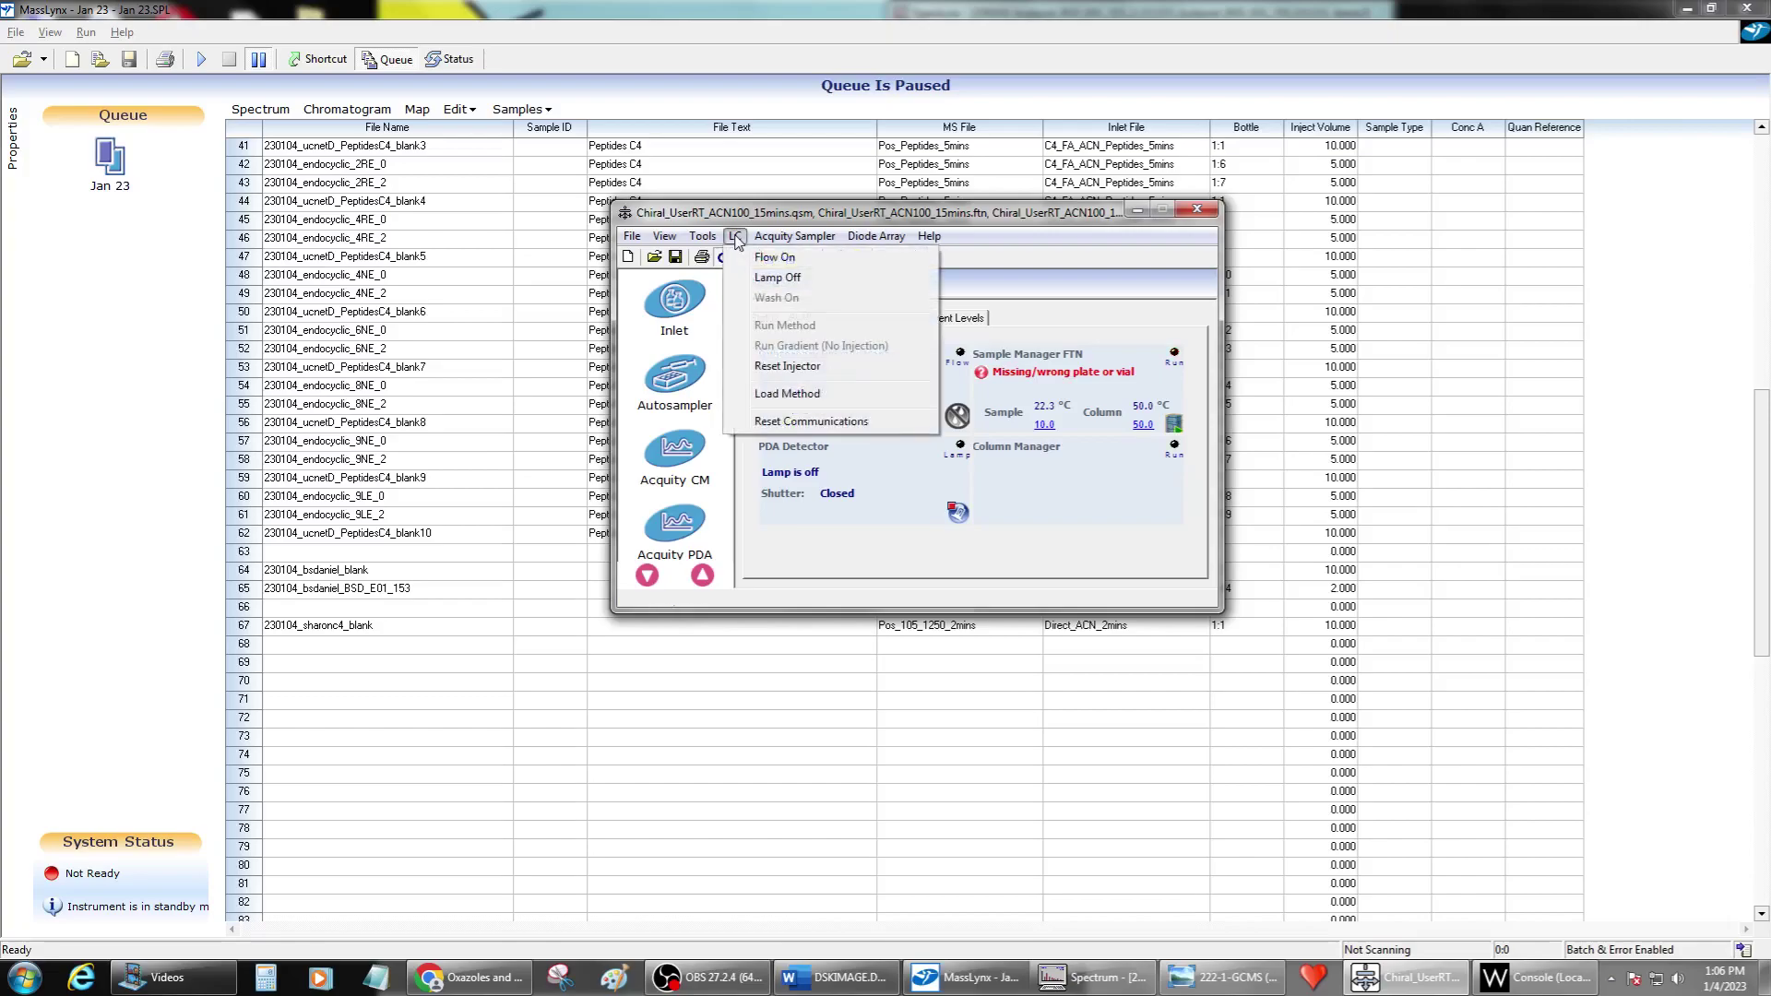
{"action": "left_click", "coordinate": [812, 421]}
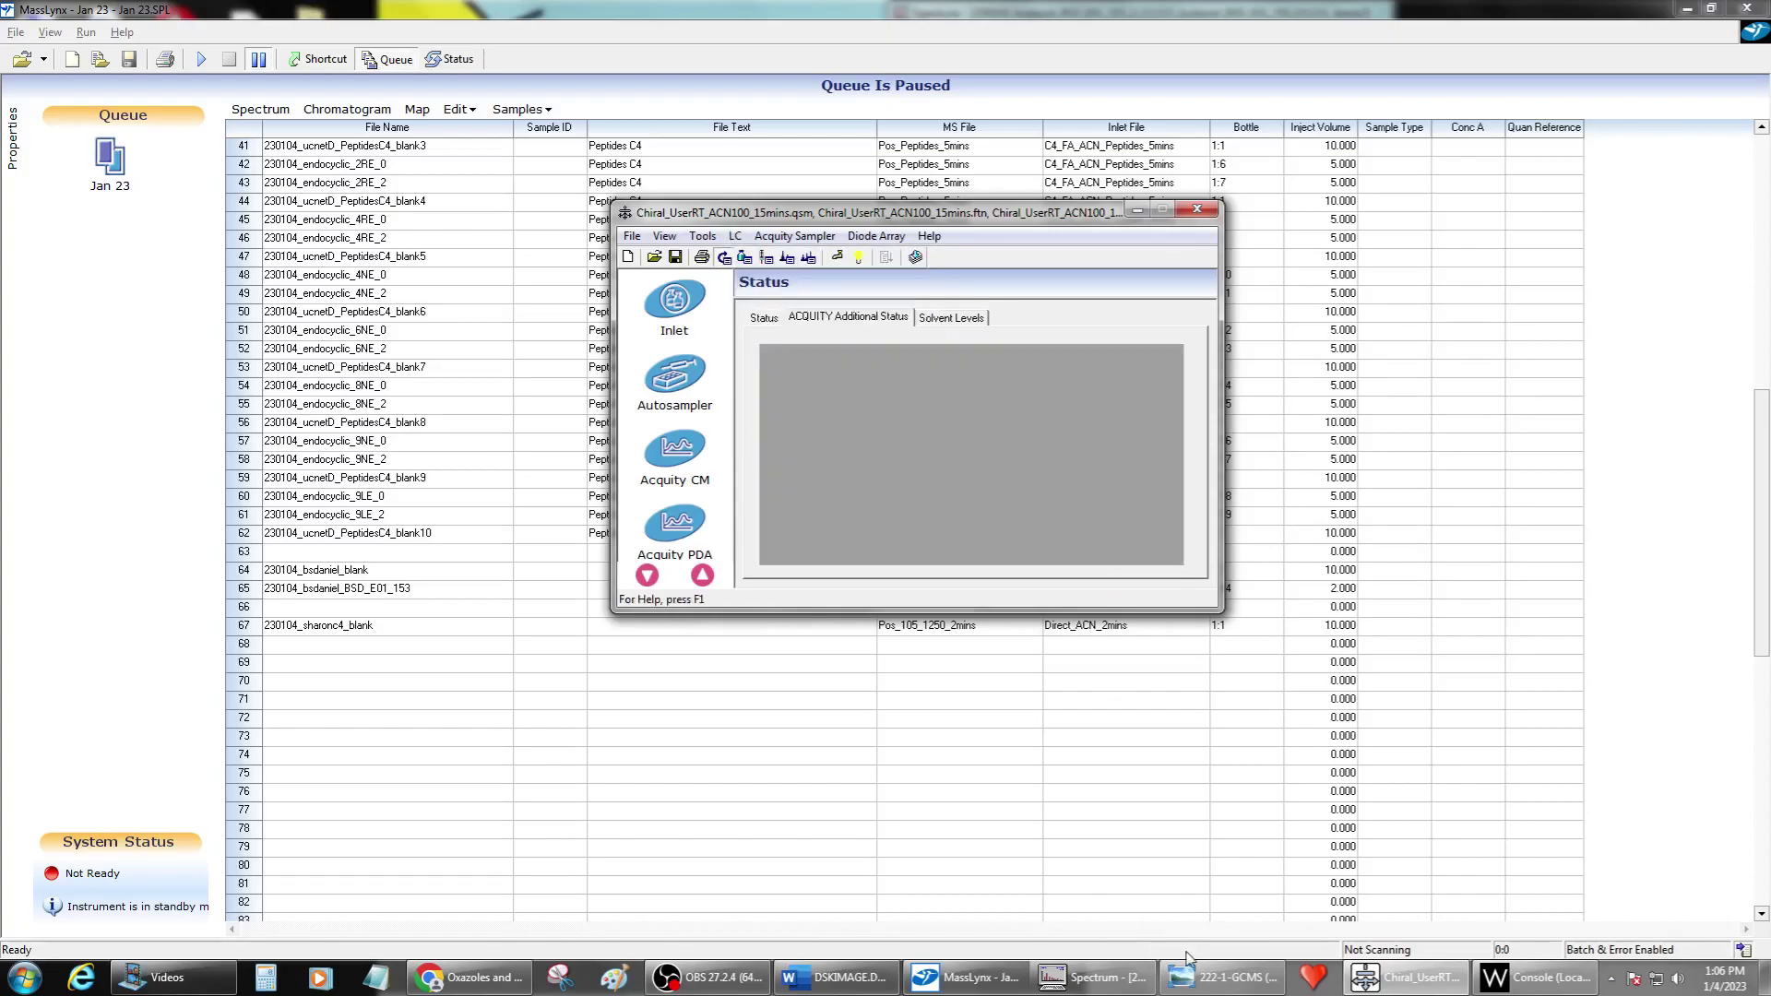
{"action": "left_click", "coordinate": [1535, 979]}
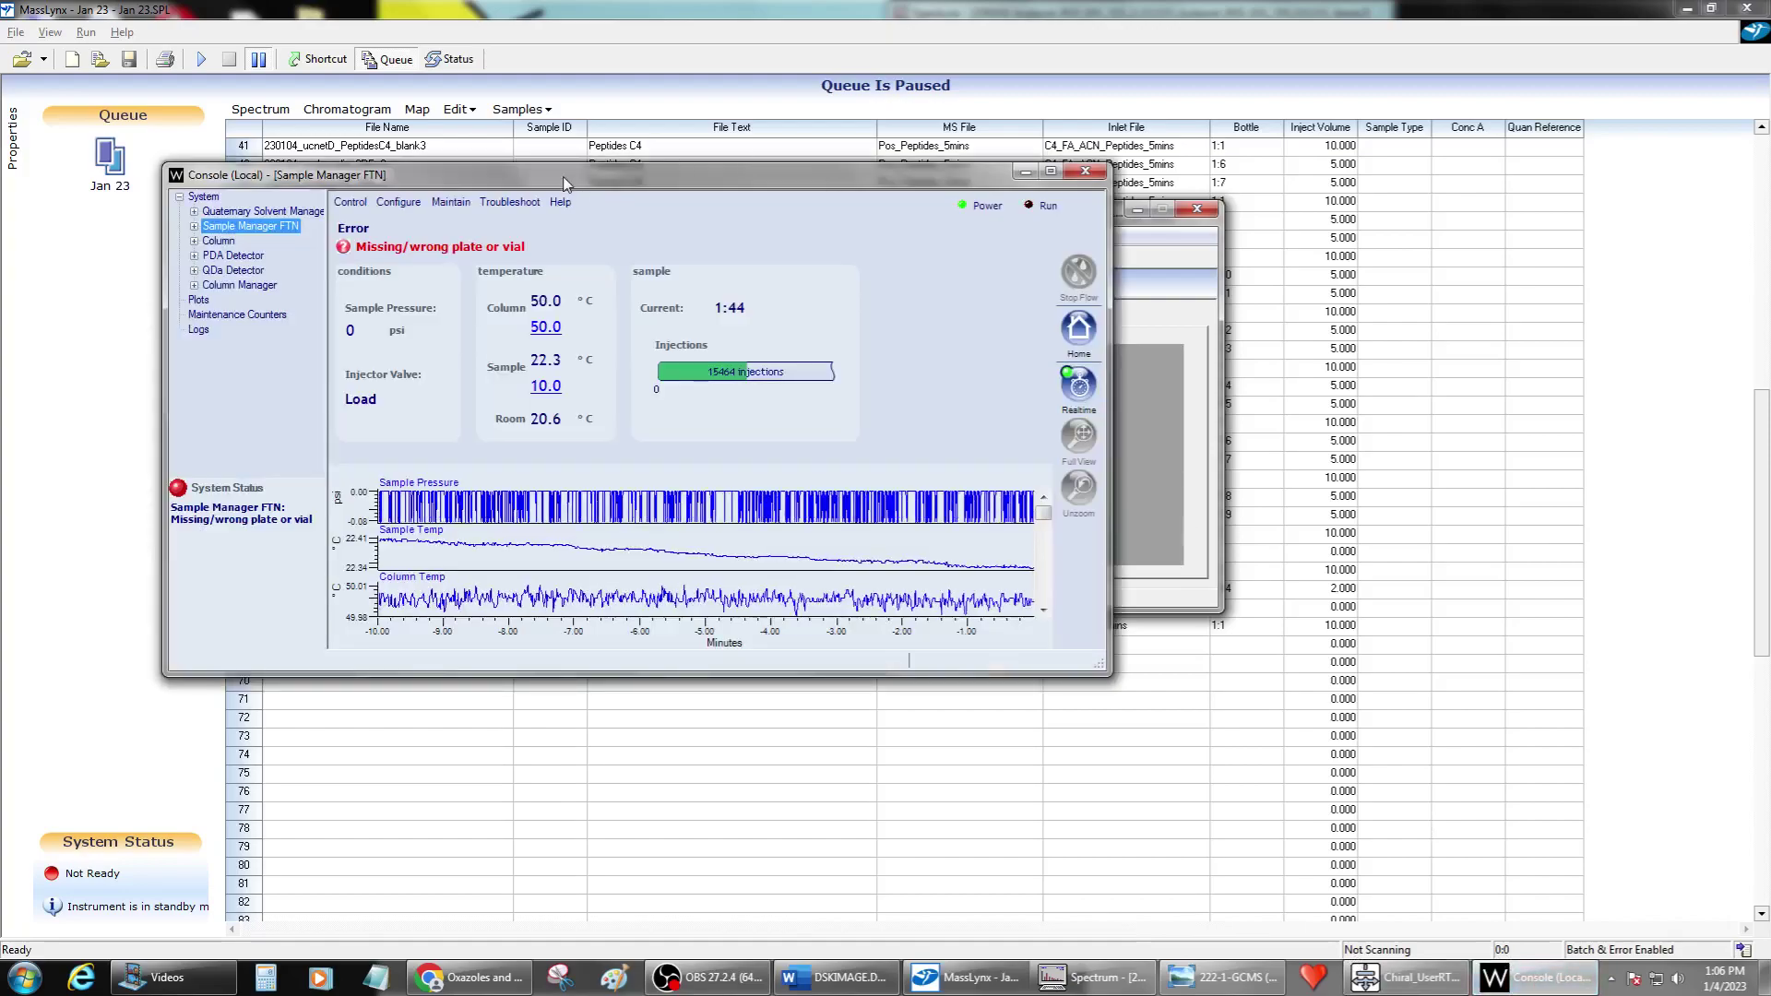
Reset the Sample Manager FTN from the MS Console to clear the missing plate/vial error.
{"action": "left_click_drag", "start_coordinate": [392, 175], "coordinate": [412, 202]}
{"action": "left_click", "coordinate": [316, 59]}
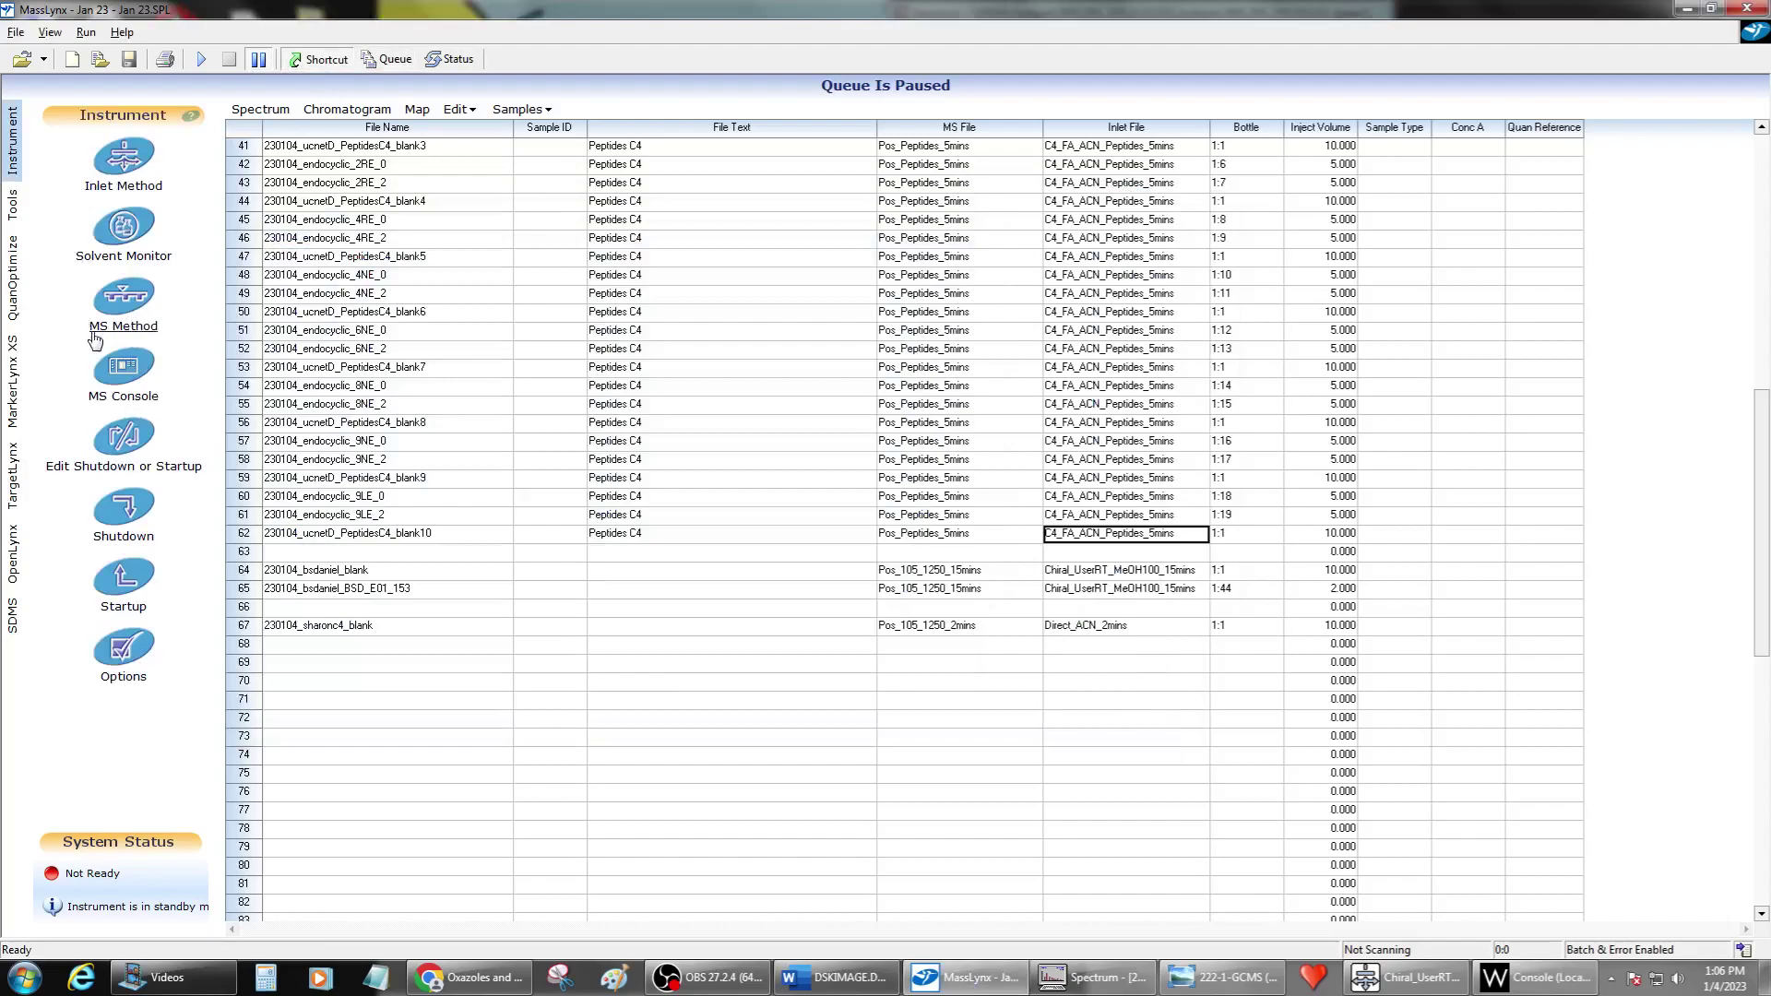
{"action": "left_click", "coordinate": [124, 383]}
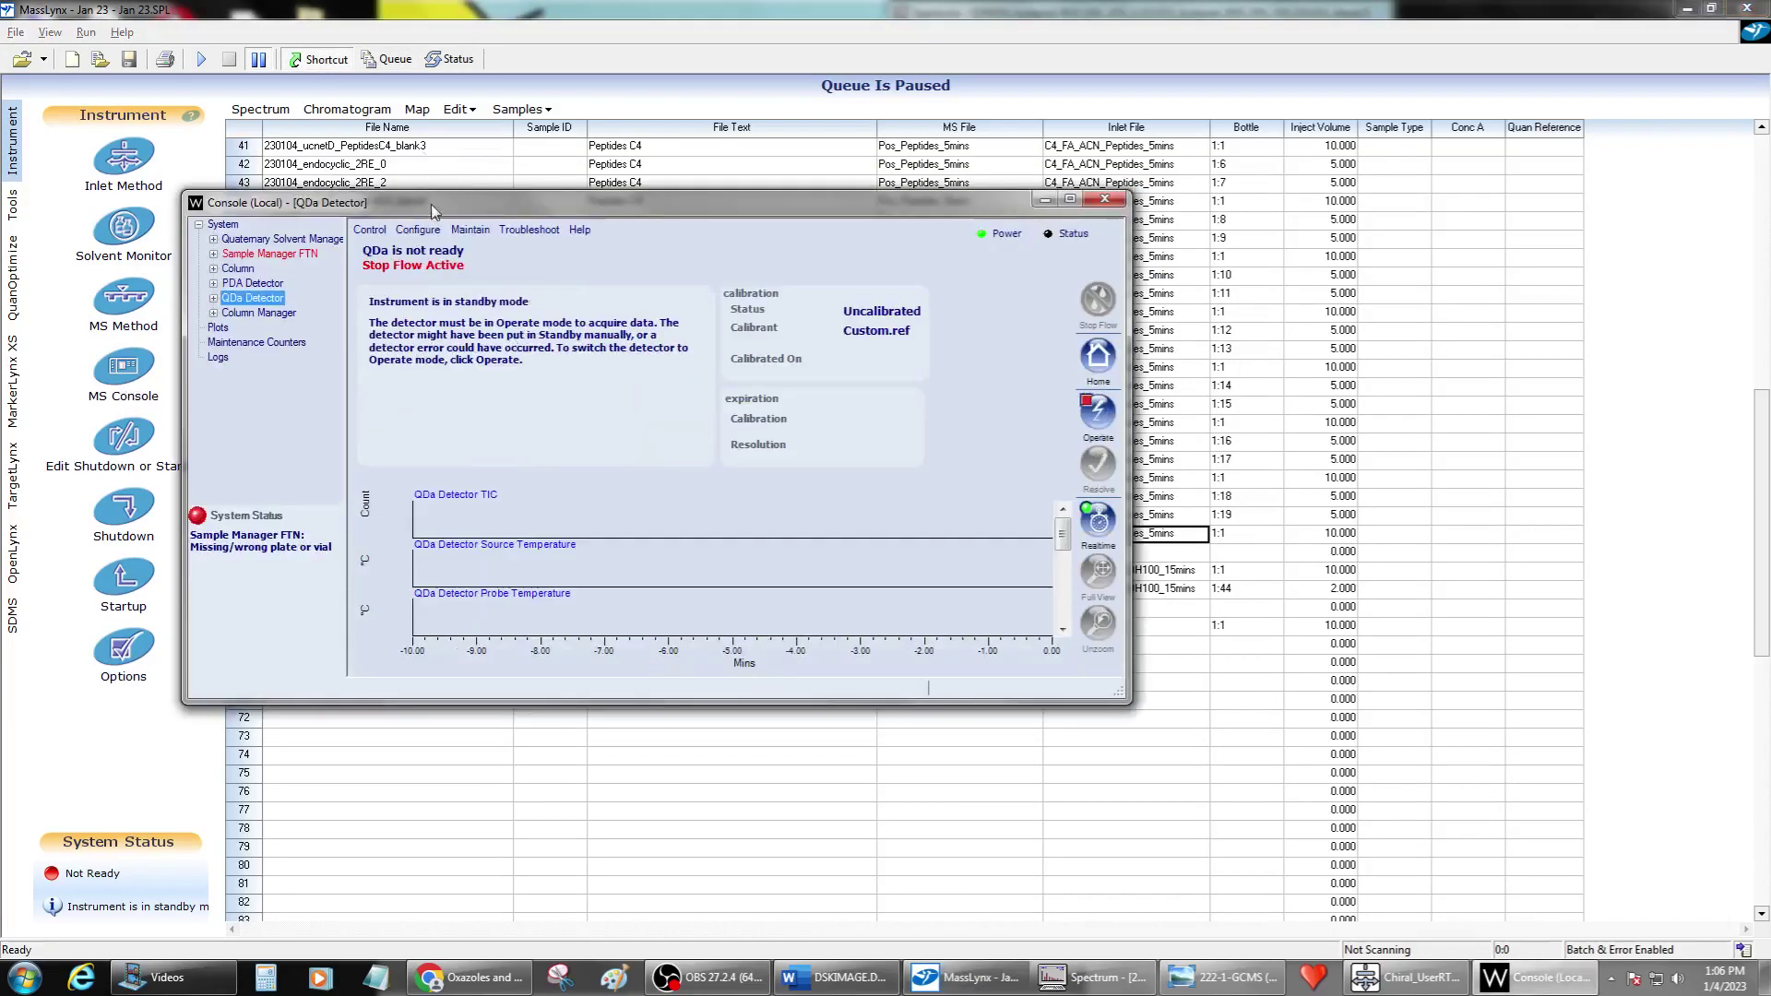
{"action": "left_click", "coordinate": [277, 254]}
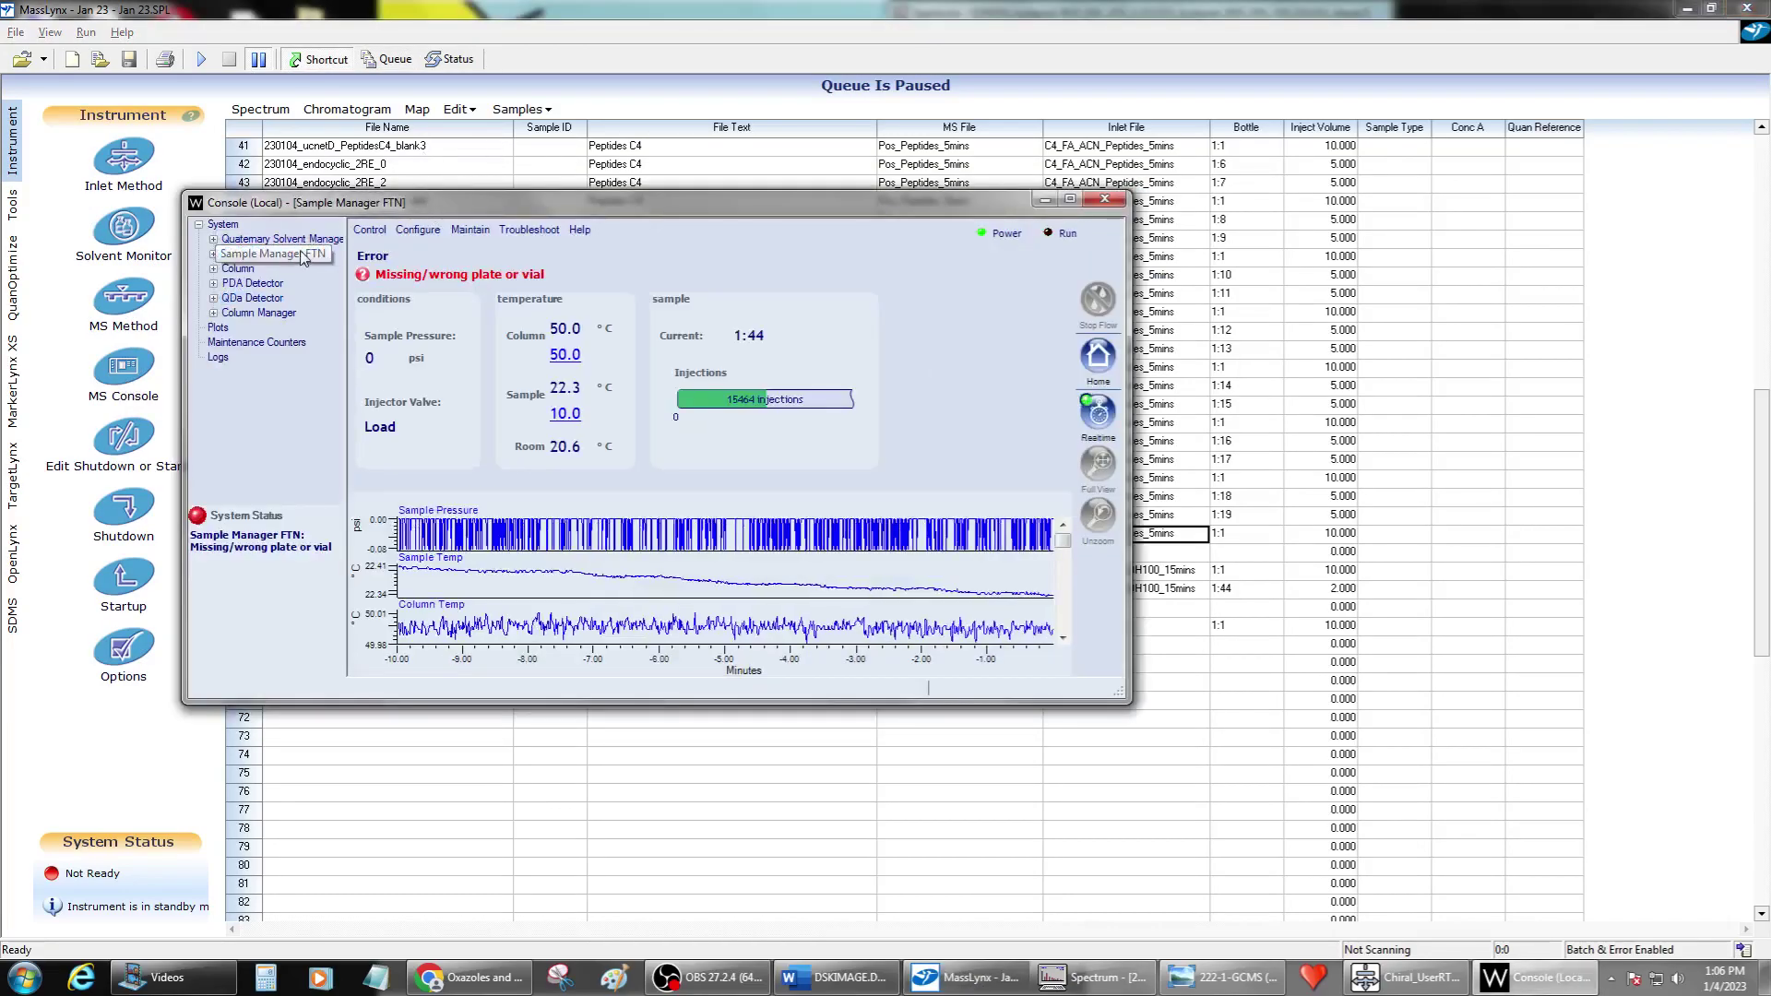
{"action": "left_click", "coordinate": [369, 230]}
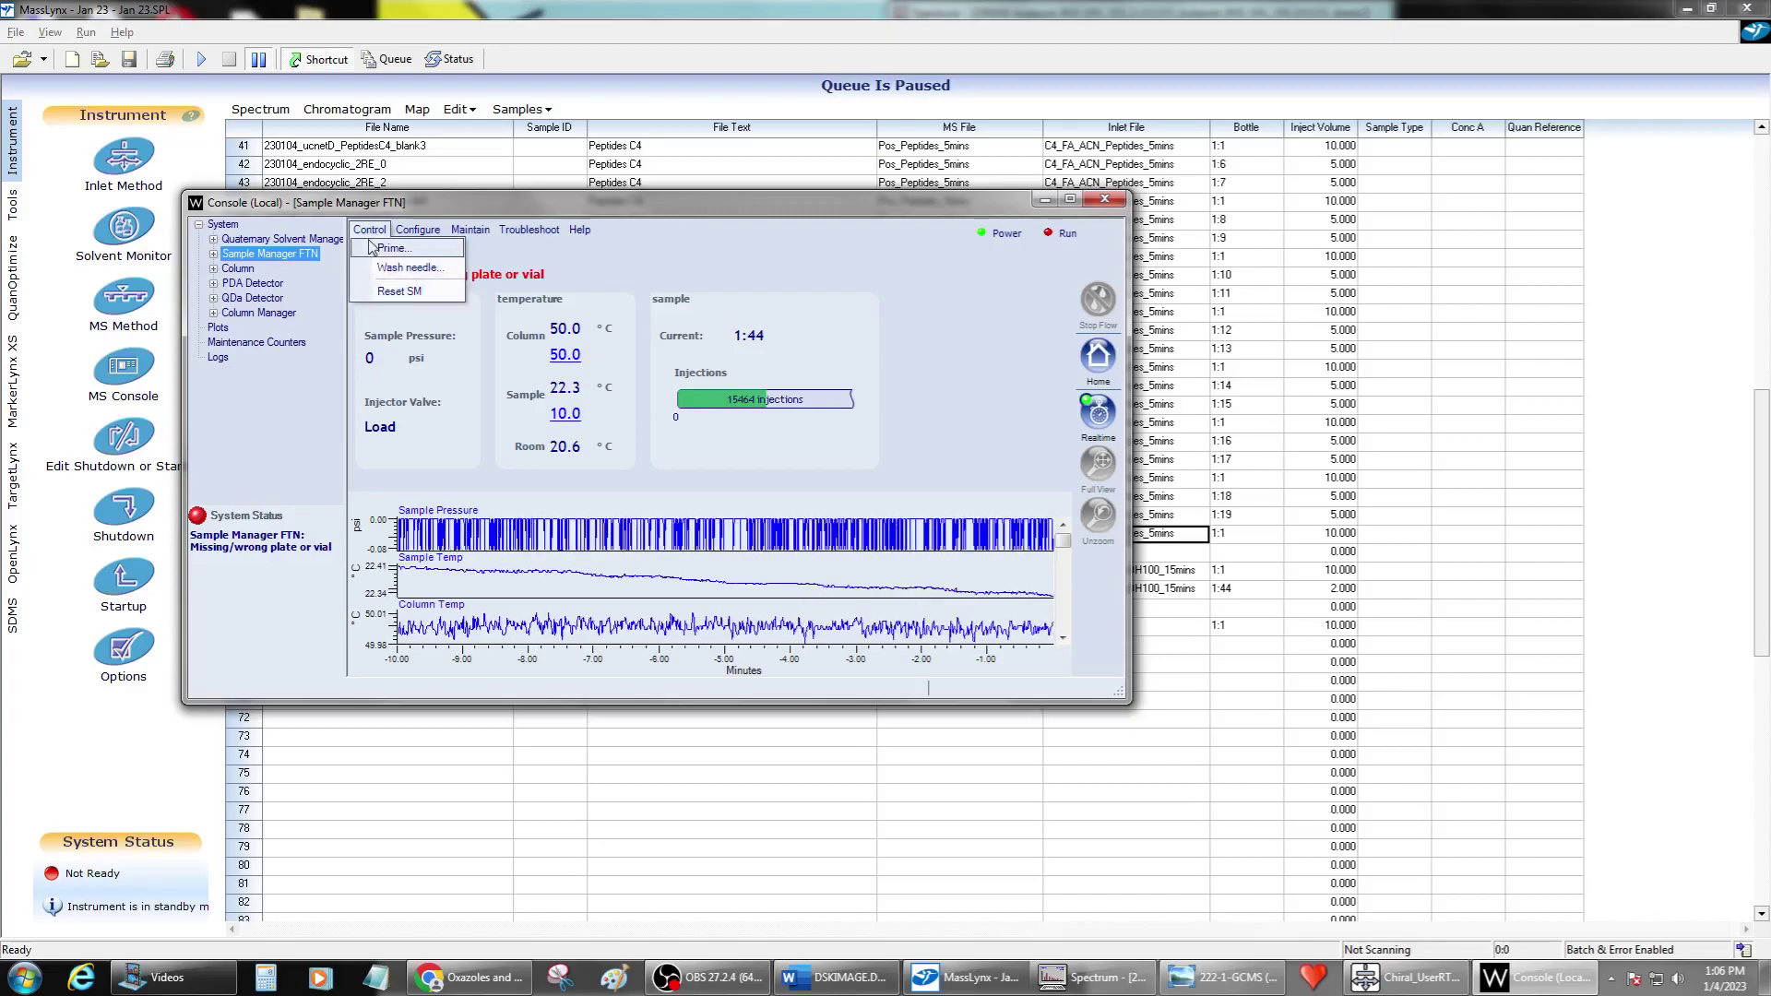
{"action": "left_click", "coordinate": [398, 291]}
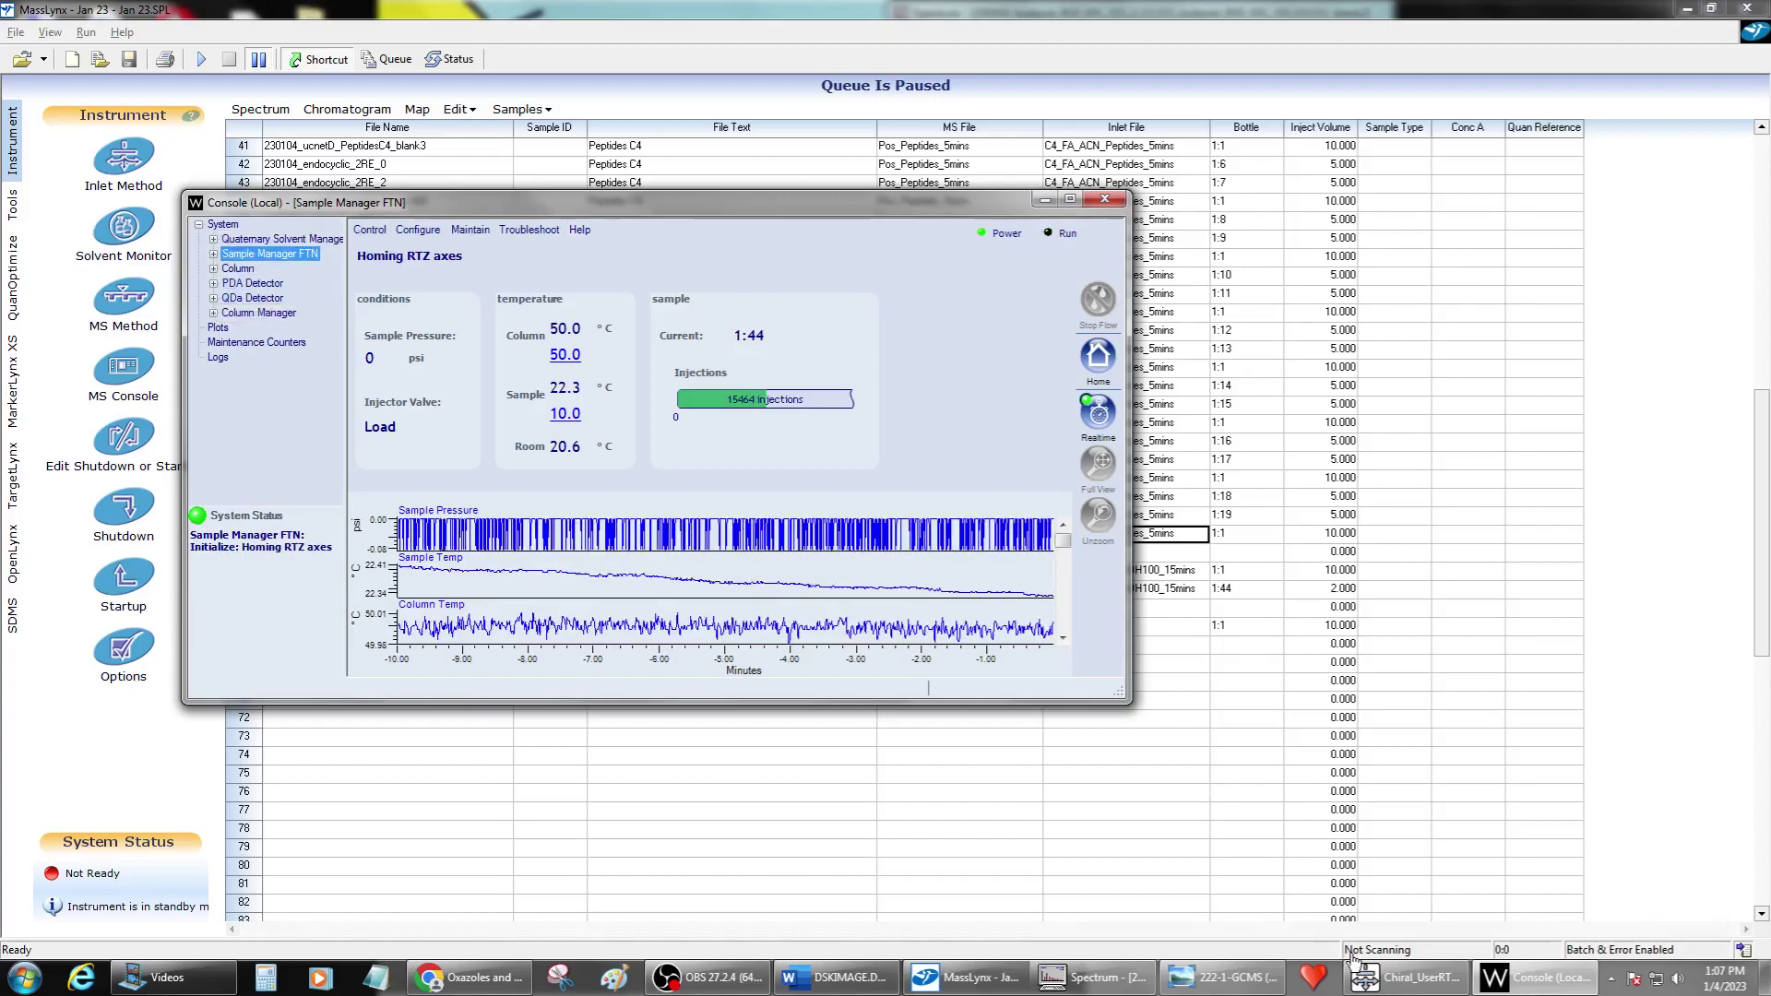
Reset LC communications again from the Chiral_UserRT inlet window.
{"action": "left_click", "coordinate": [1409, 980]}
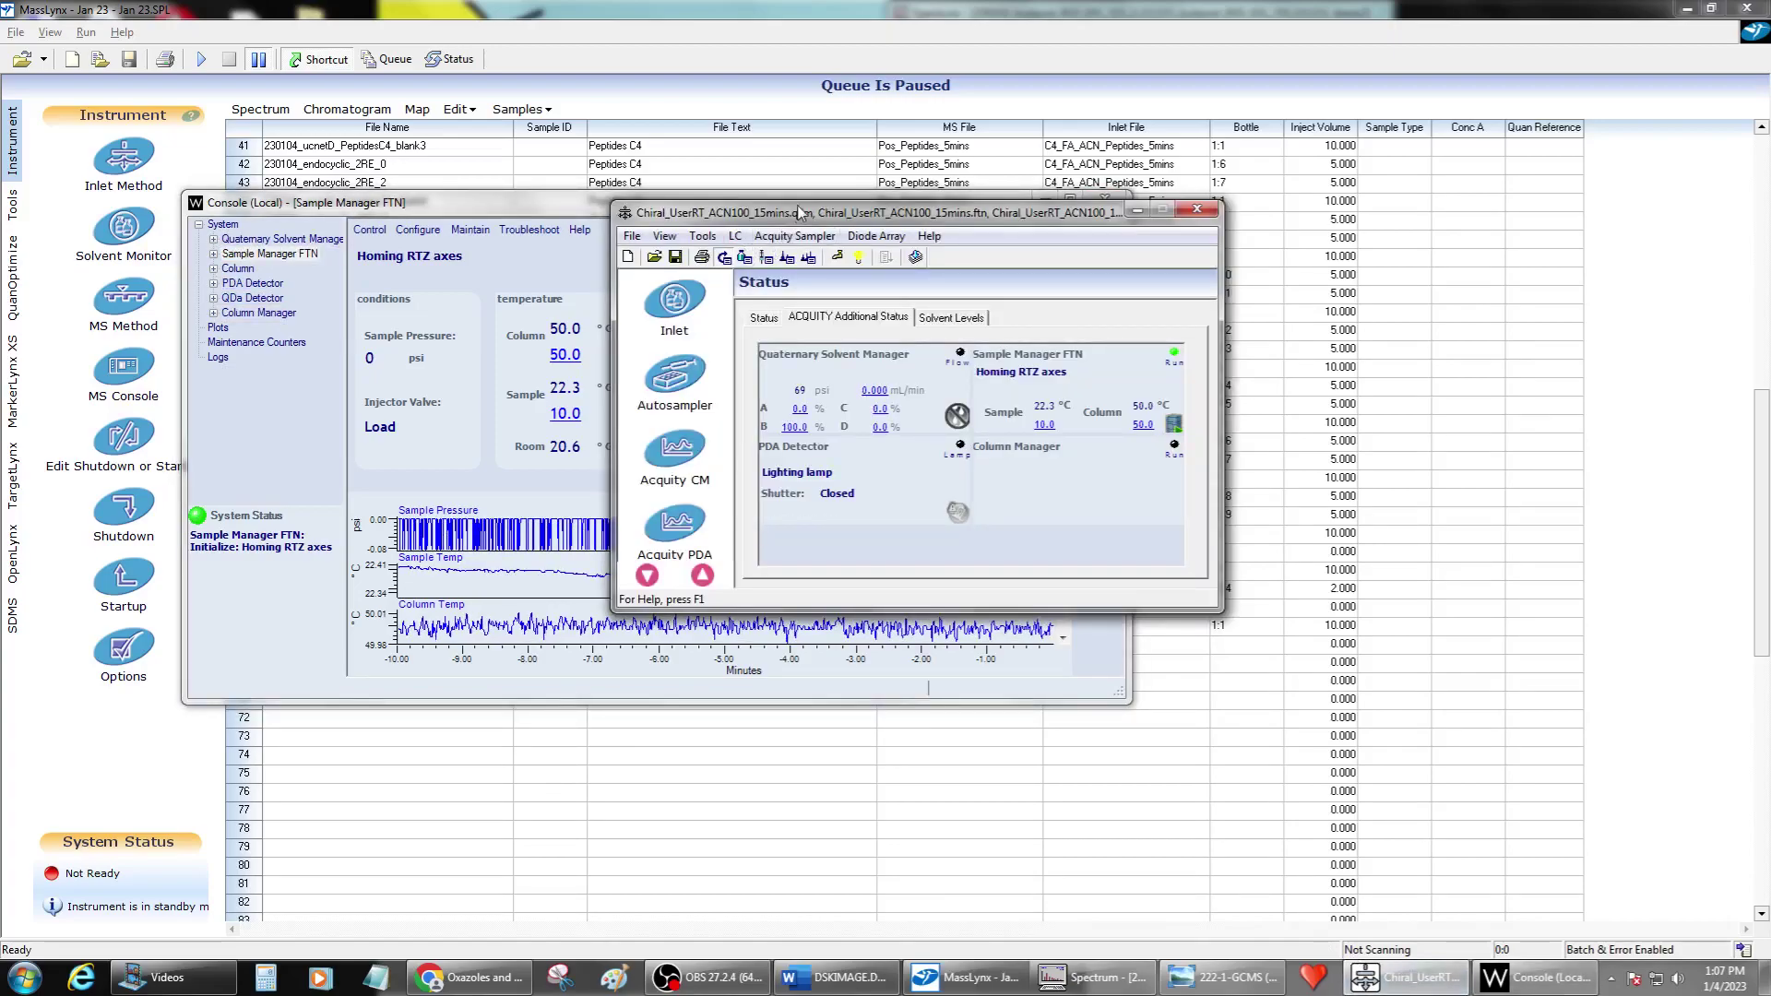
{"action": "left_click_drag", "start_coordinate": [824, 261], "coordinate": [687, 234]}
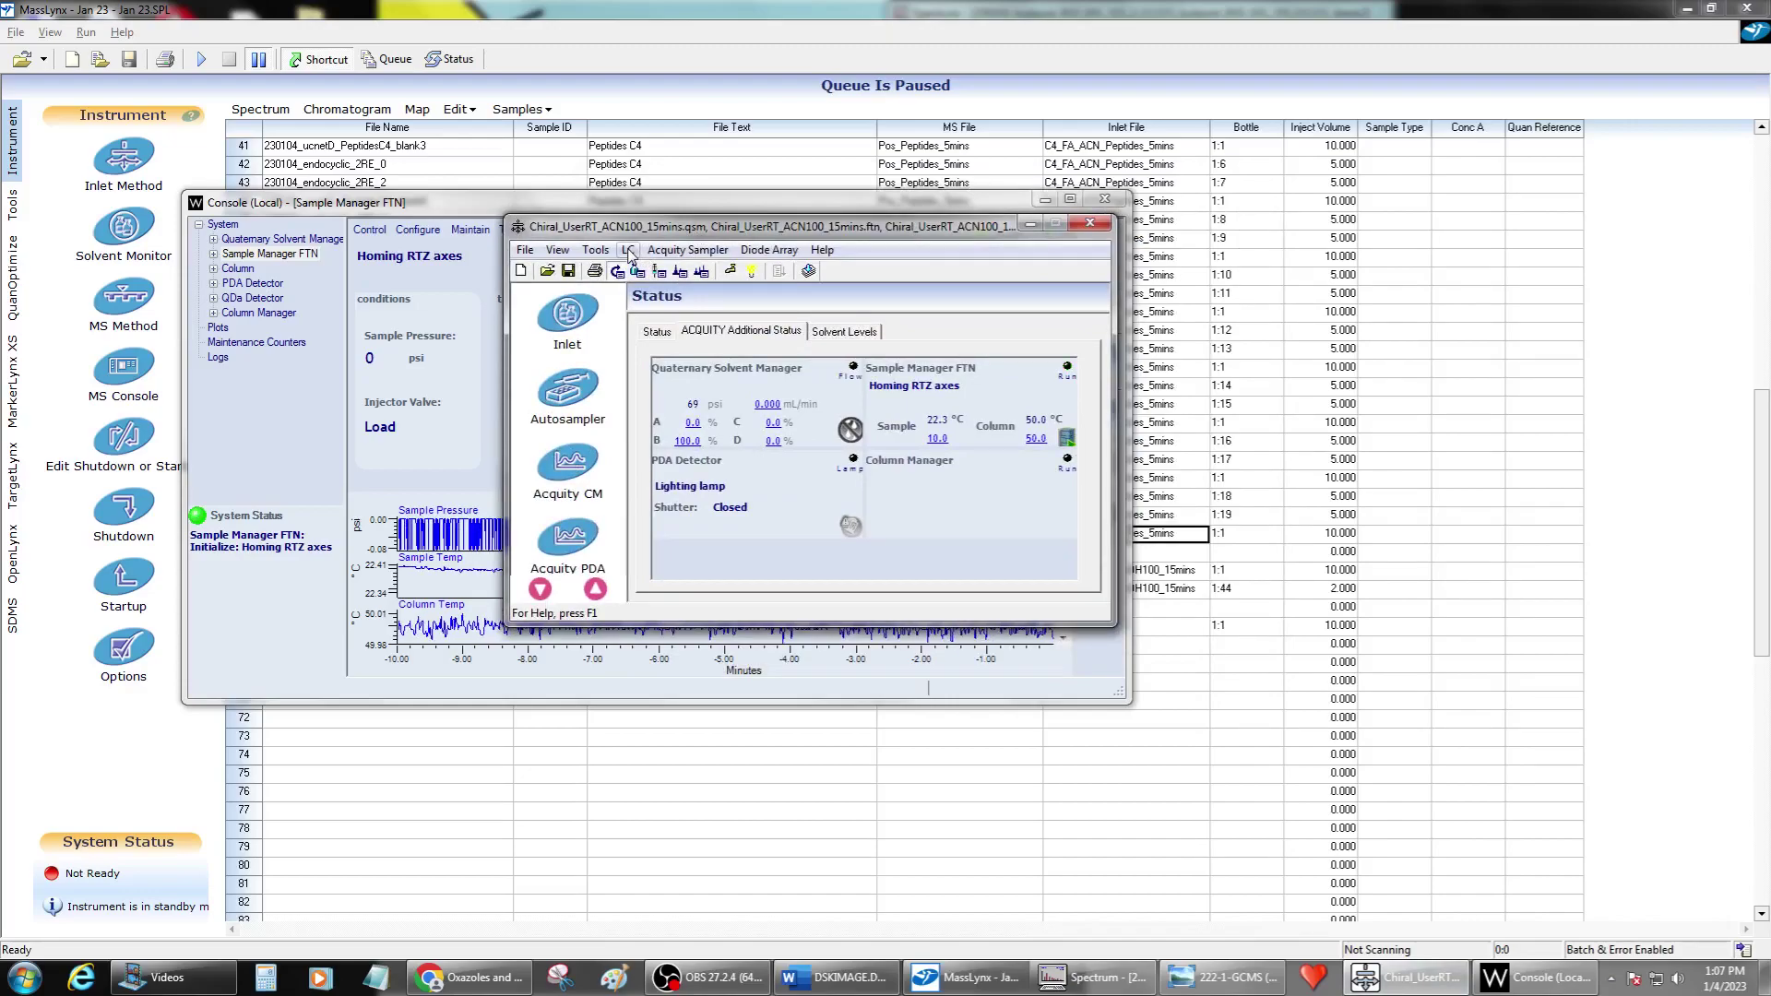
{"action": "left_click", "coordinate": [628, 251]}
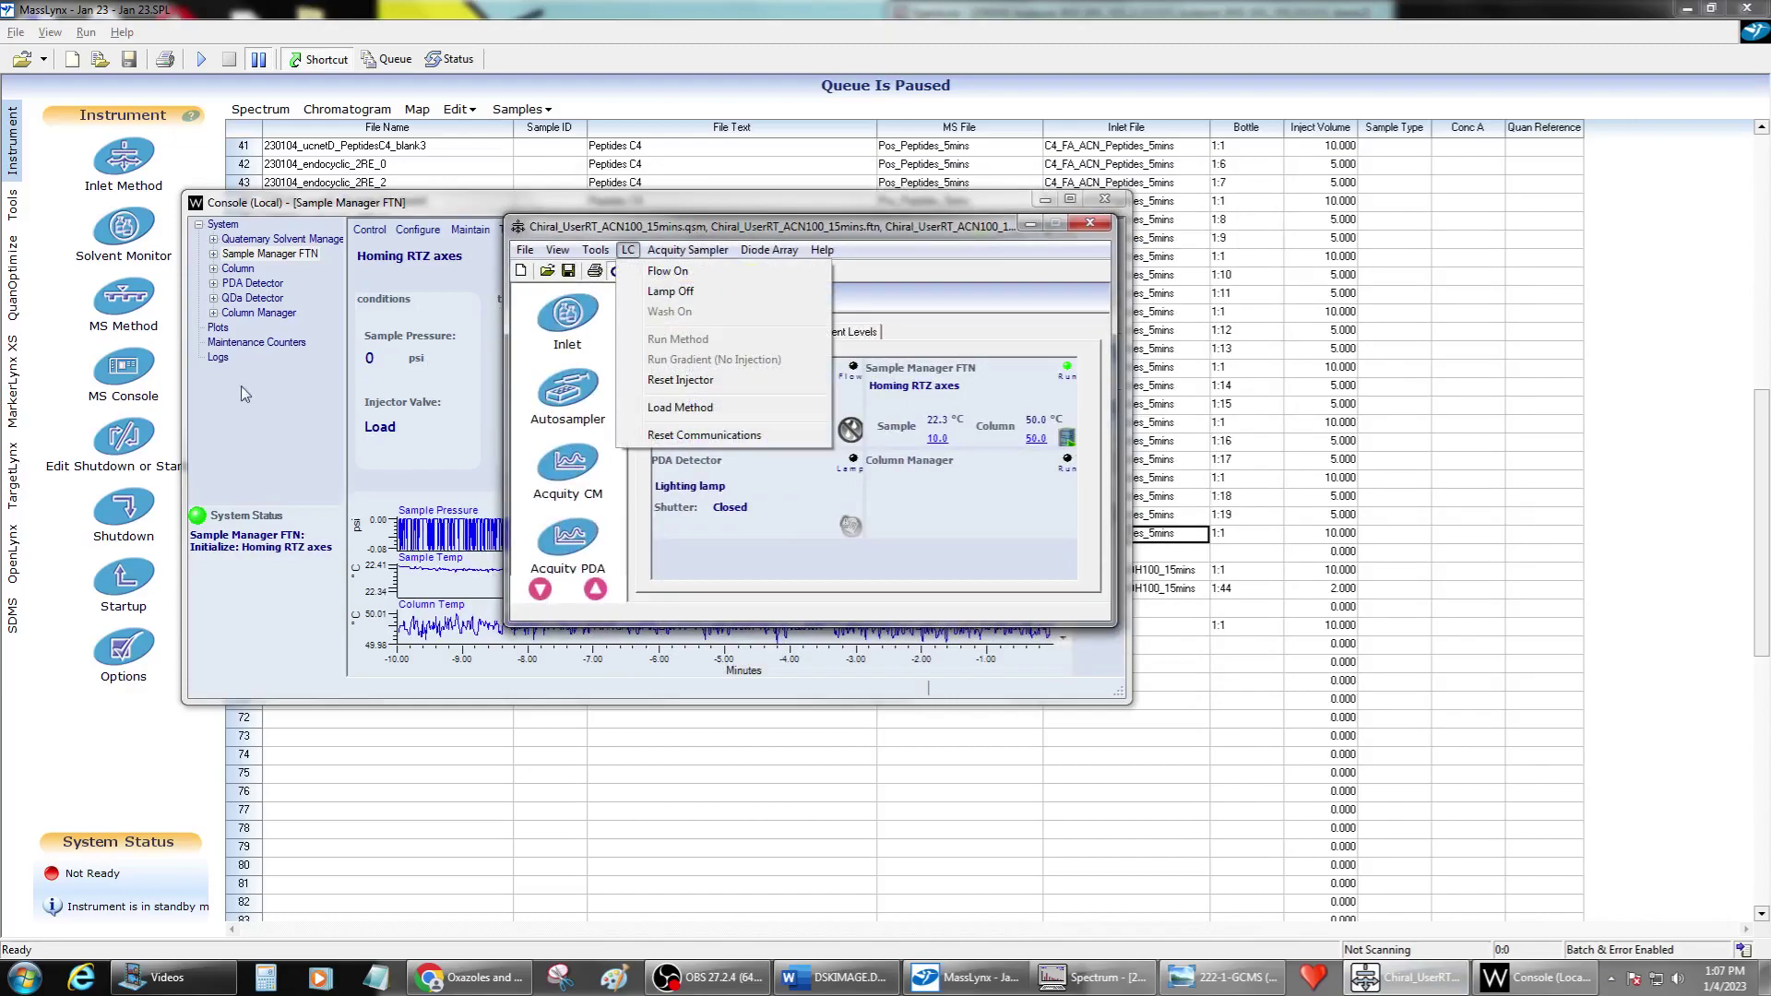
{"action": "mouse_move", "coordinate": [611, 245]}
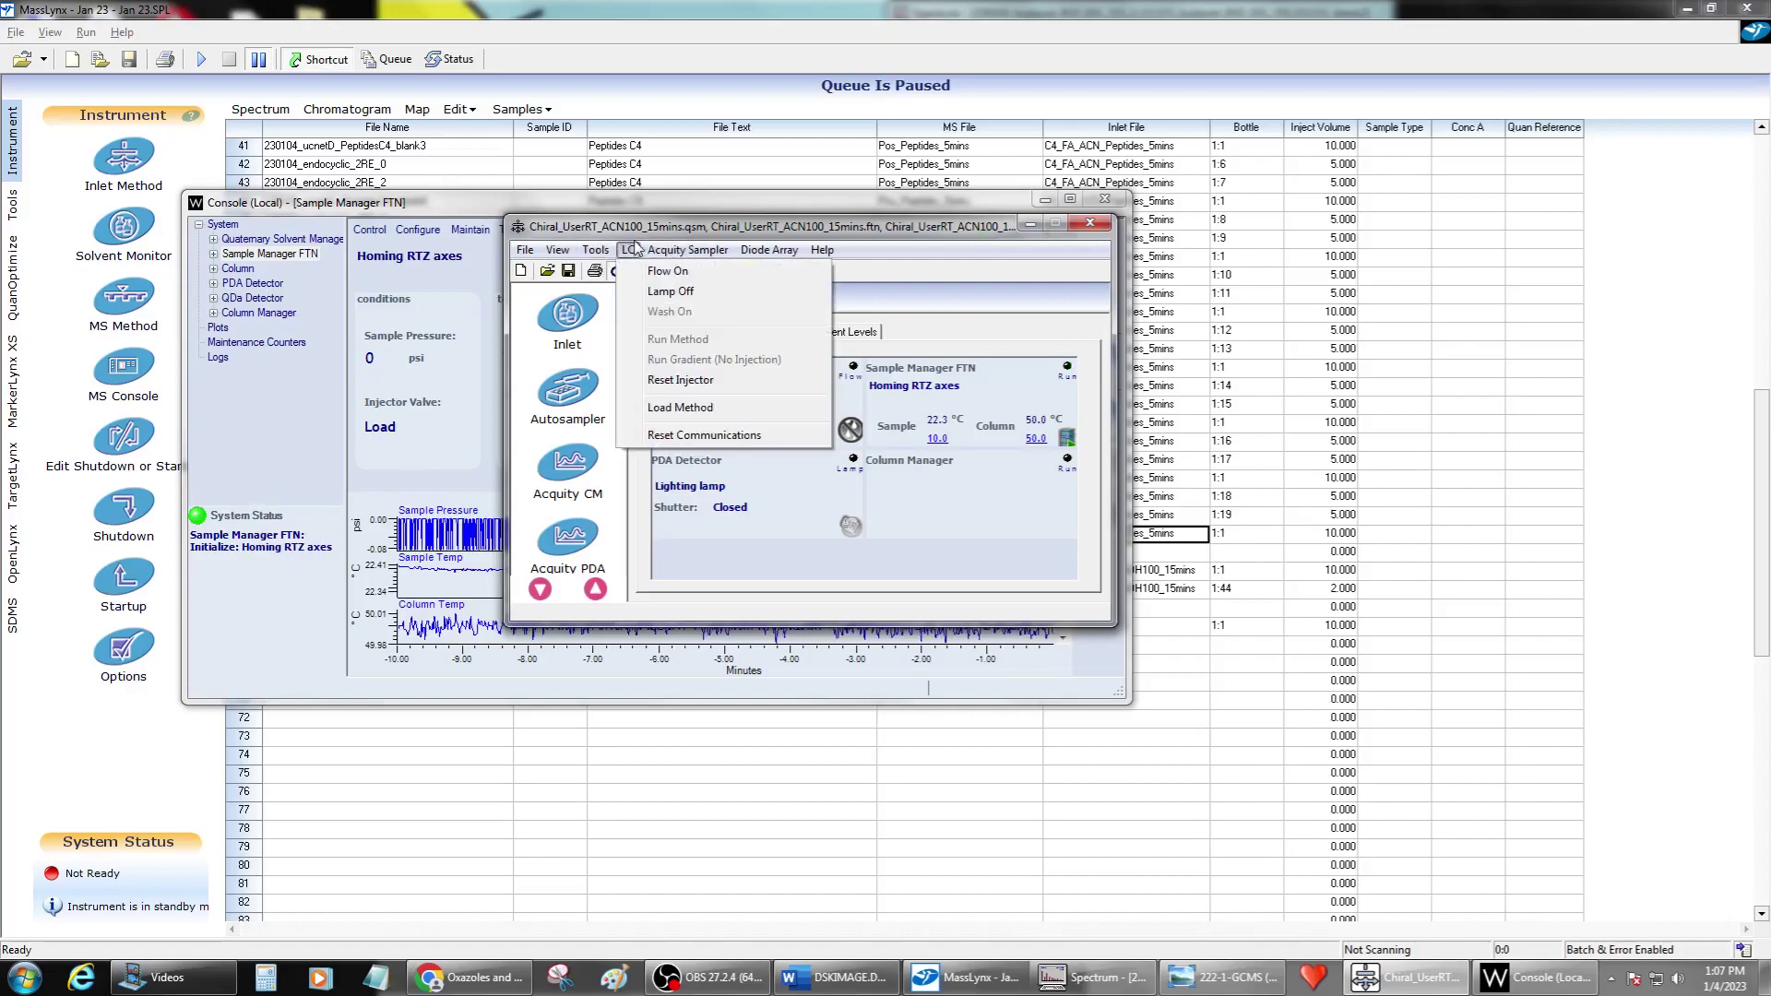
{"action": "left_click", "coordinate": [676, 436]}
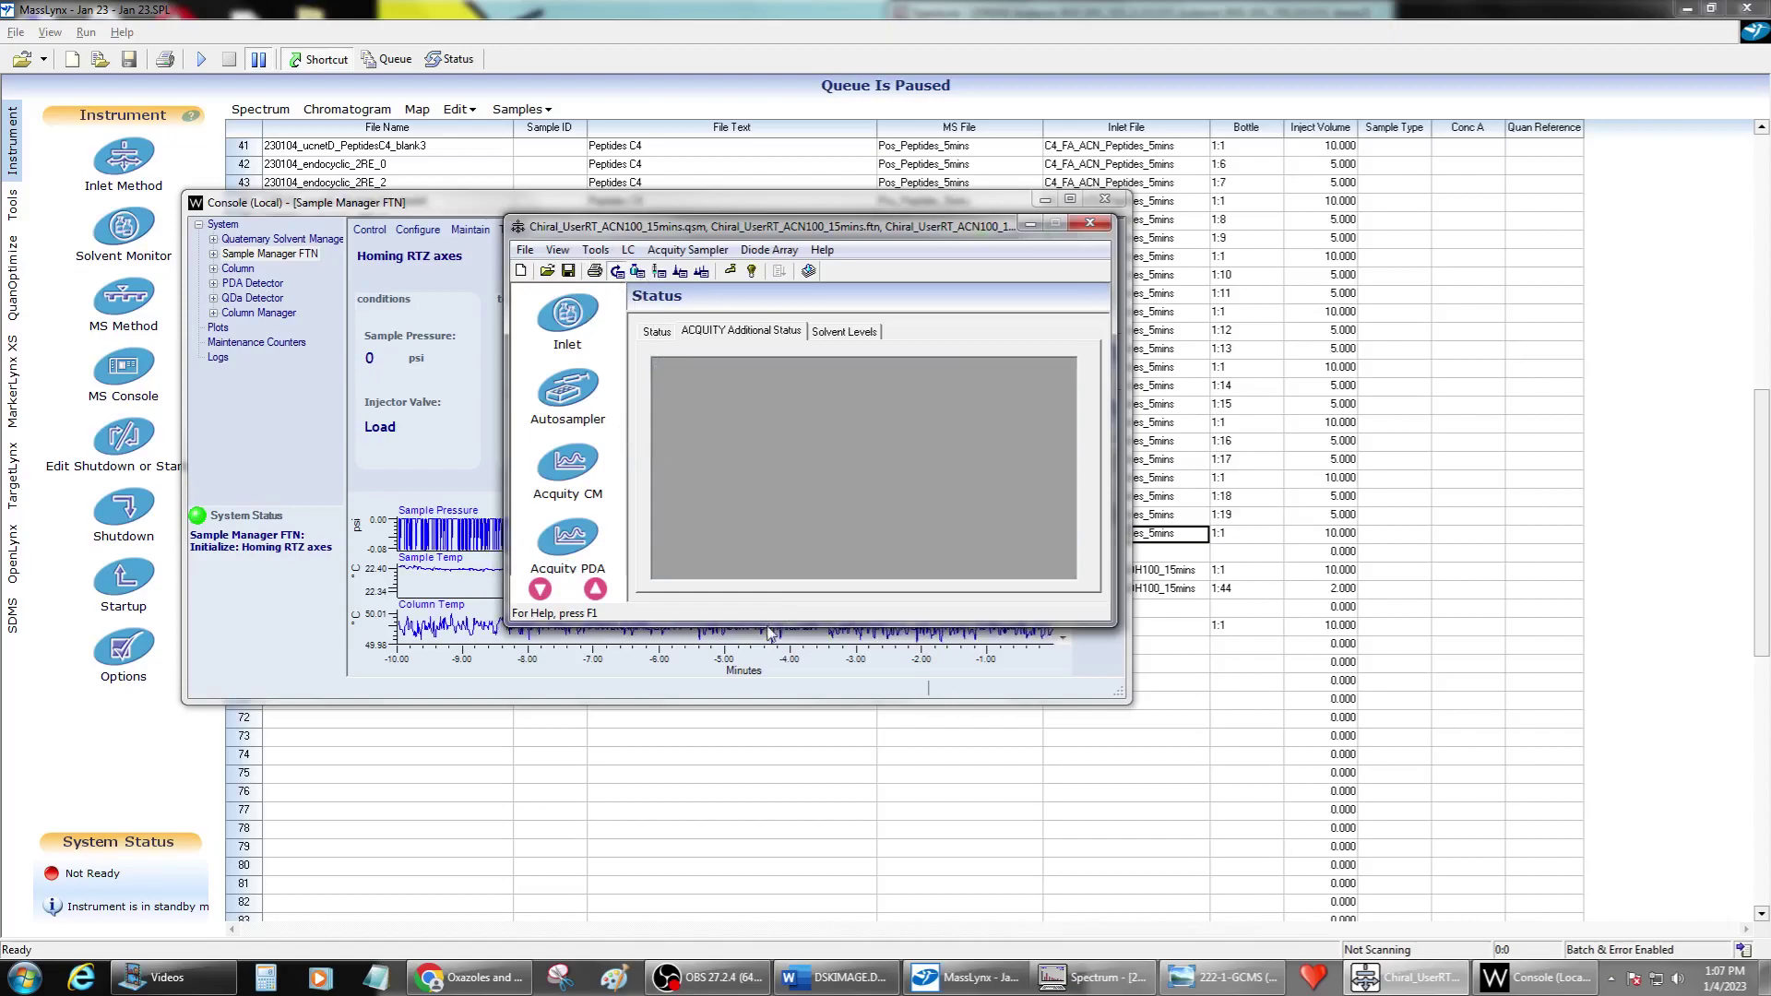
Select samples 64–65 and delete the paused Jan 23 process from the queue.
{"action": "left_click", "coordinate": [618, 8]}
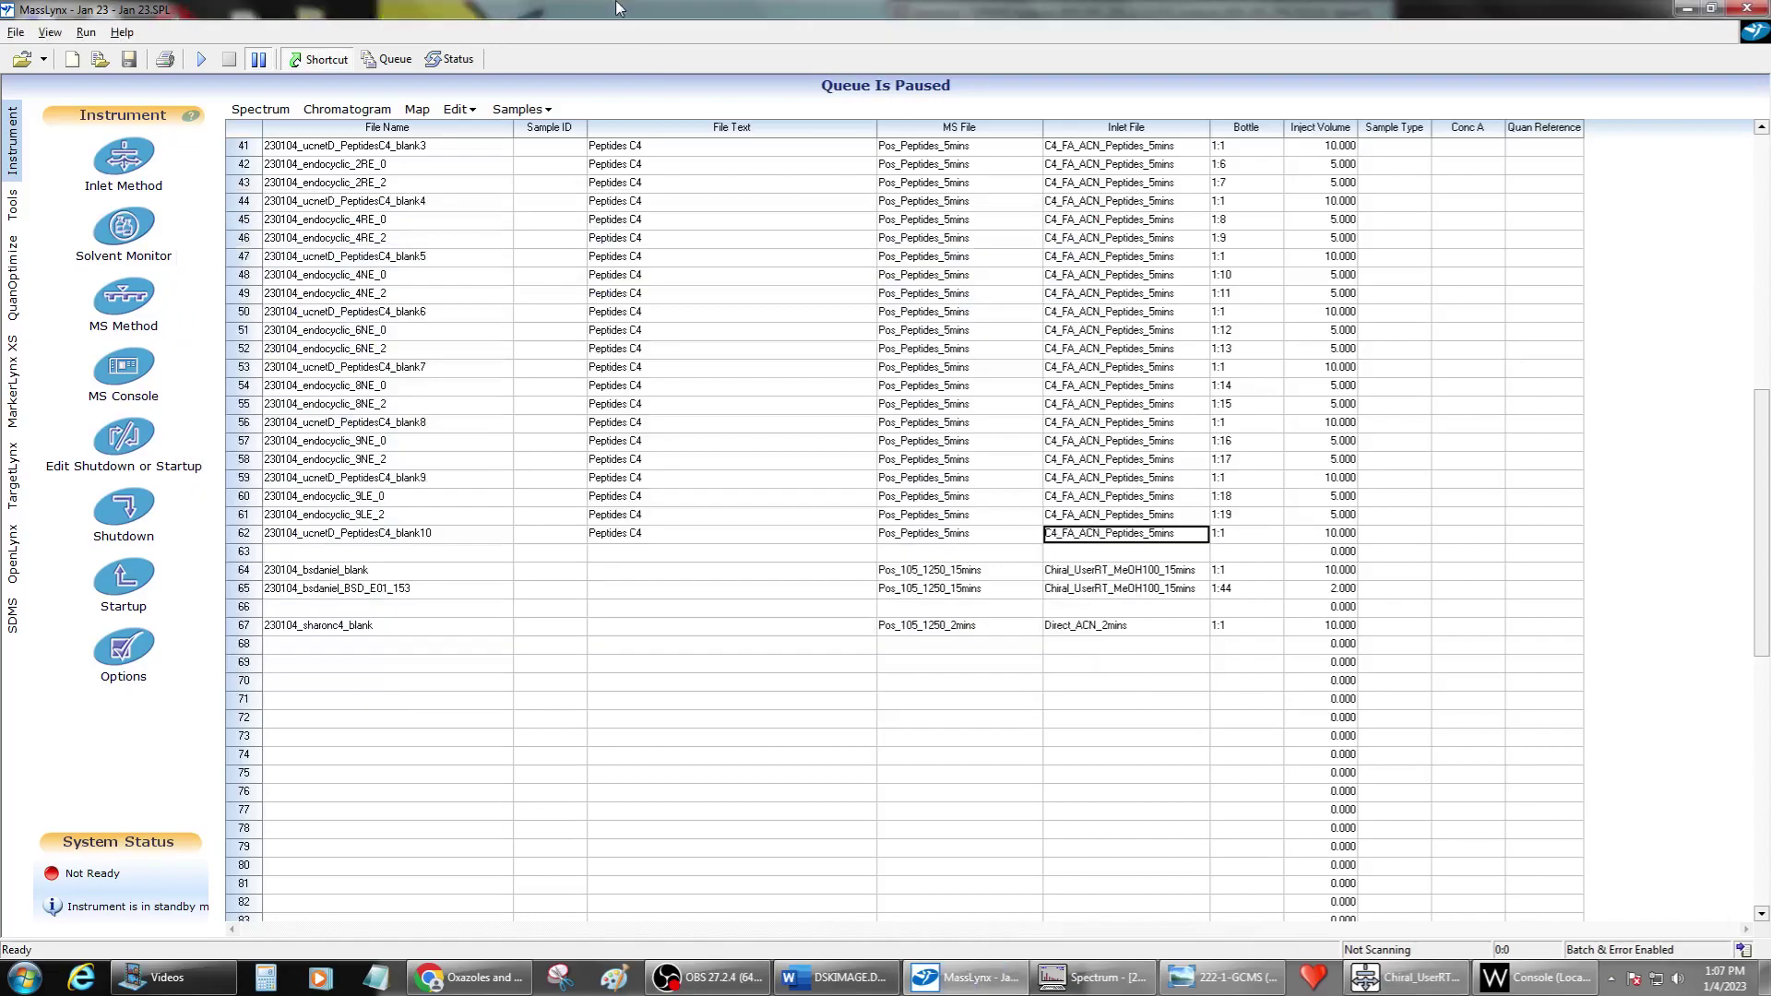
{"action": "left_click", "coordinate": [1238, 596]}
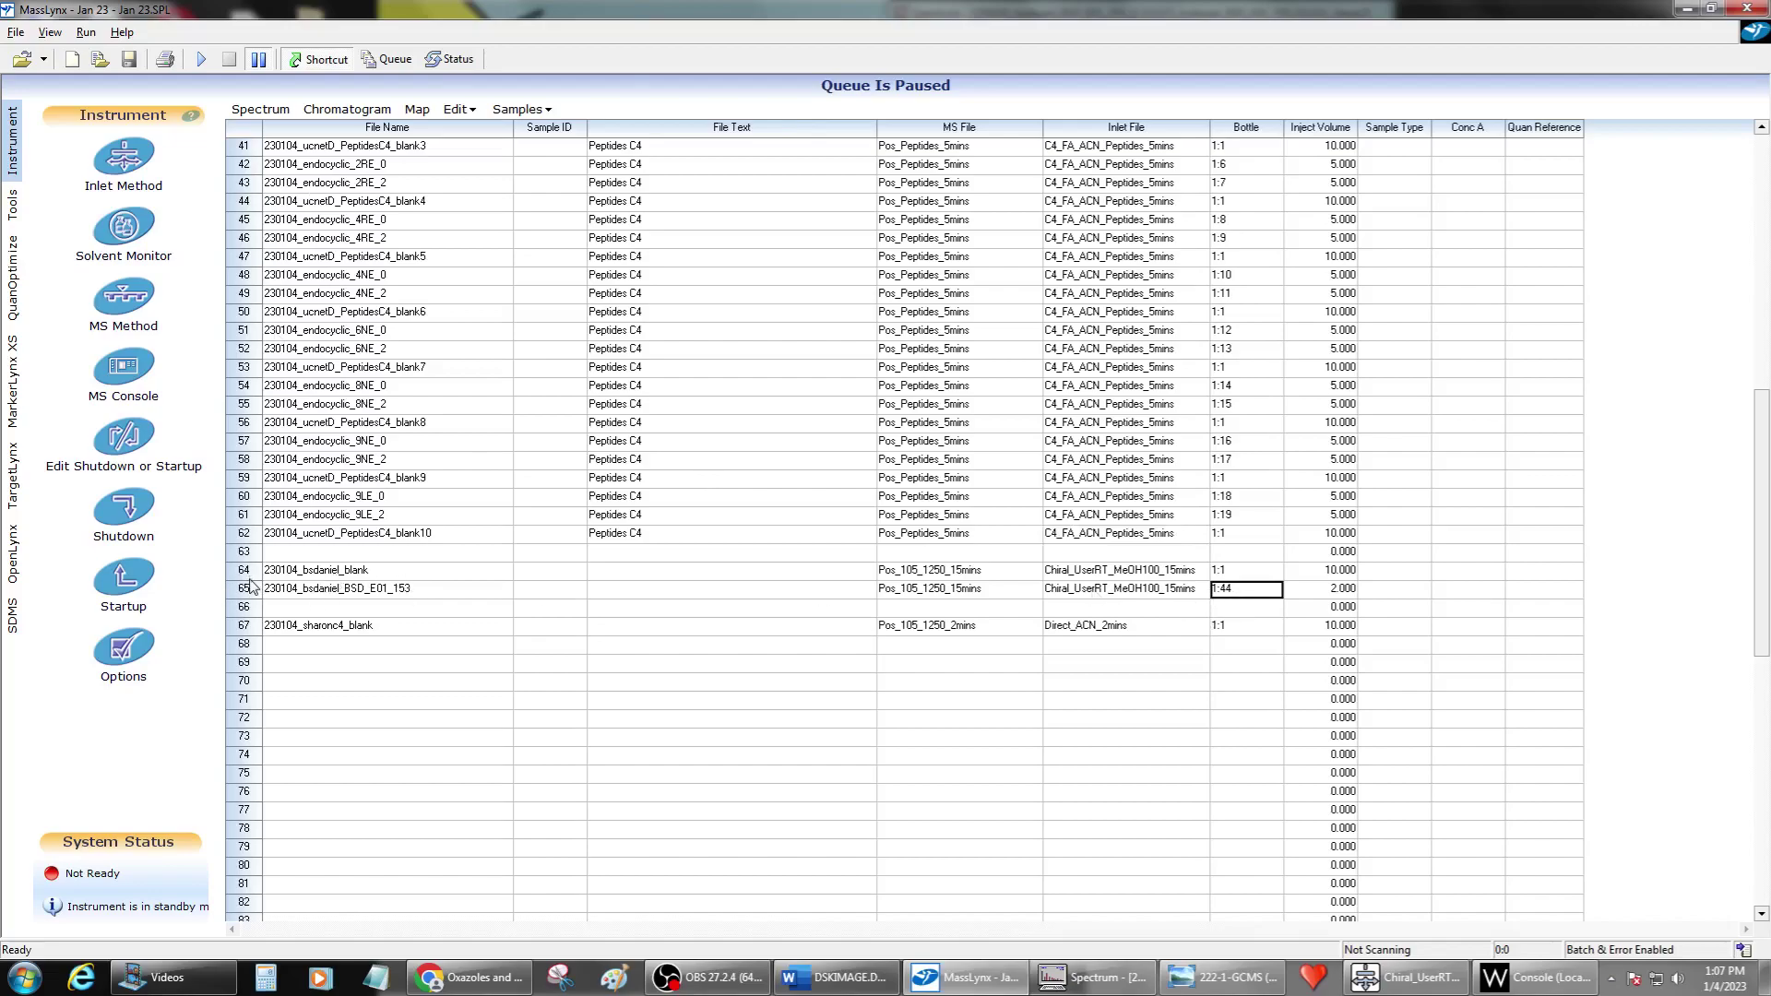
{"action": "left_click_drag", "start_coordinate": [250, 570], "coordinate": [251, 591]}
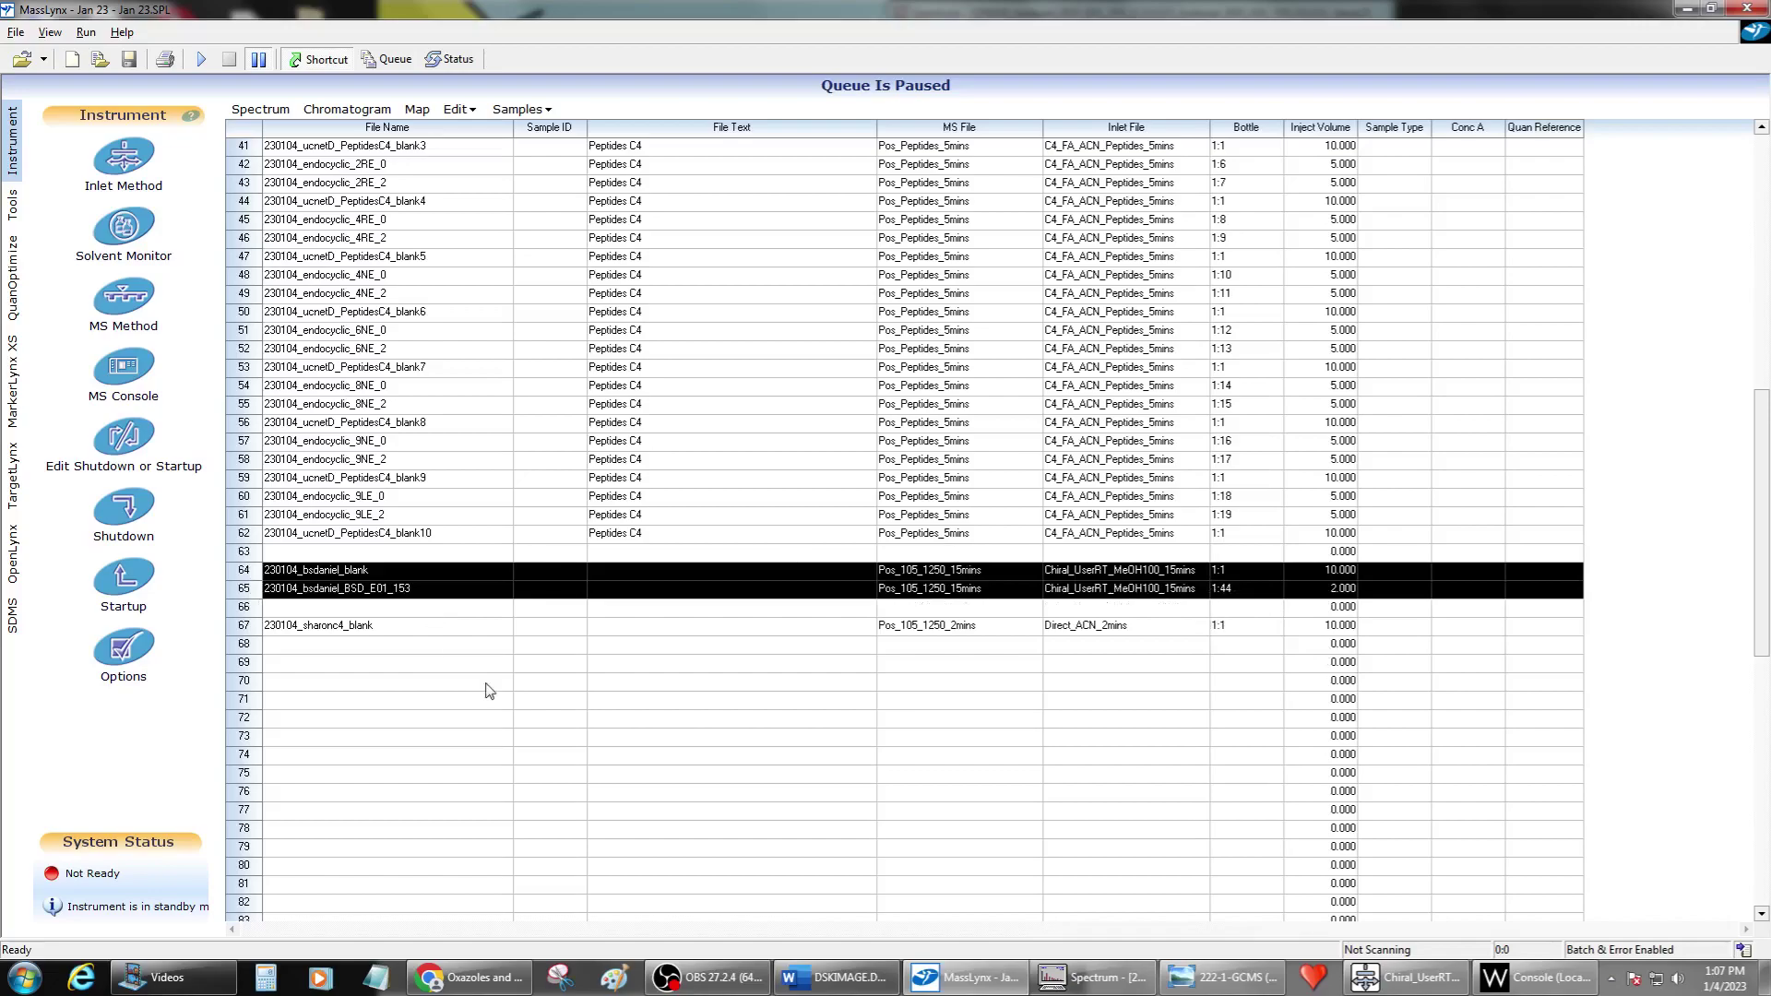
{"action": "left_click", "coordinate": [387, 60]}
{"action": "double_click", "coordinate": [115, 162]}
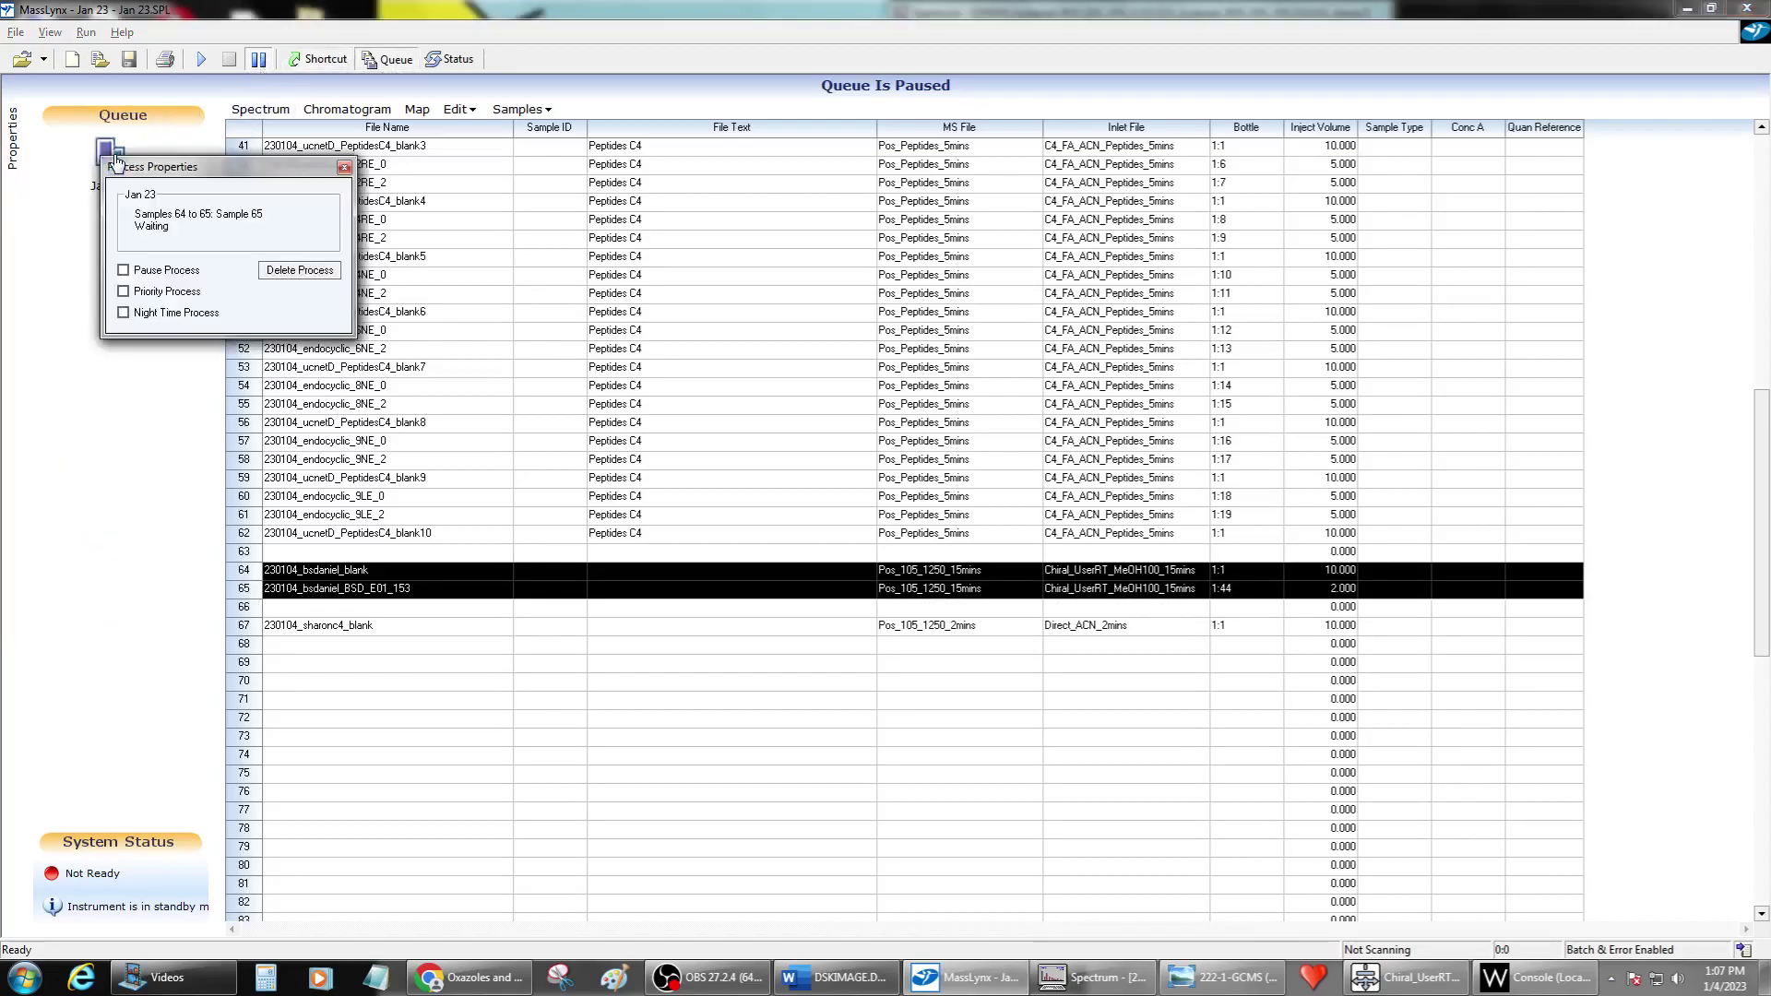
{"action": "left_click", "coordinate": [300, 270]}
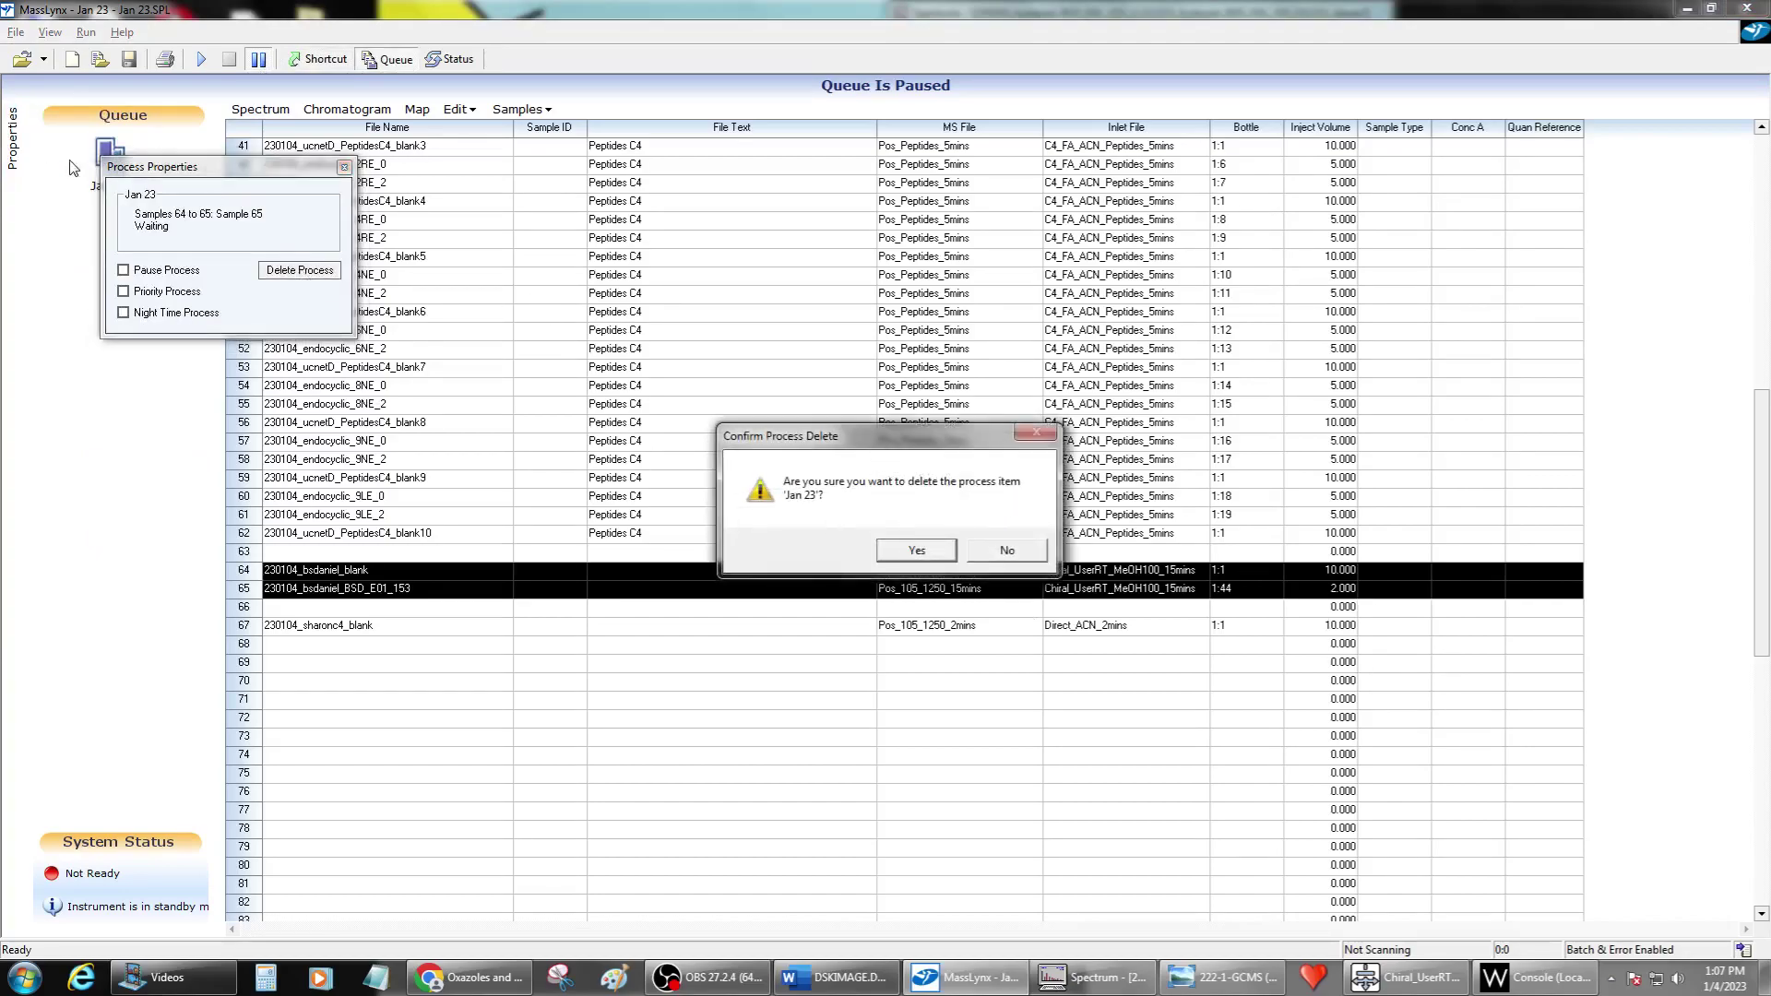
{"action": "left_click", "coordinate": [917, 551]}
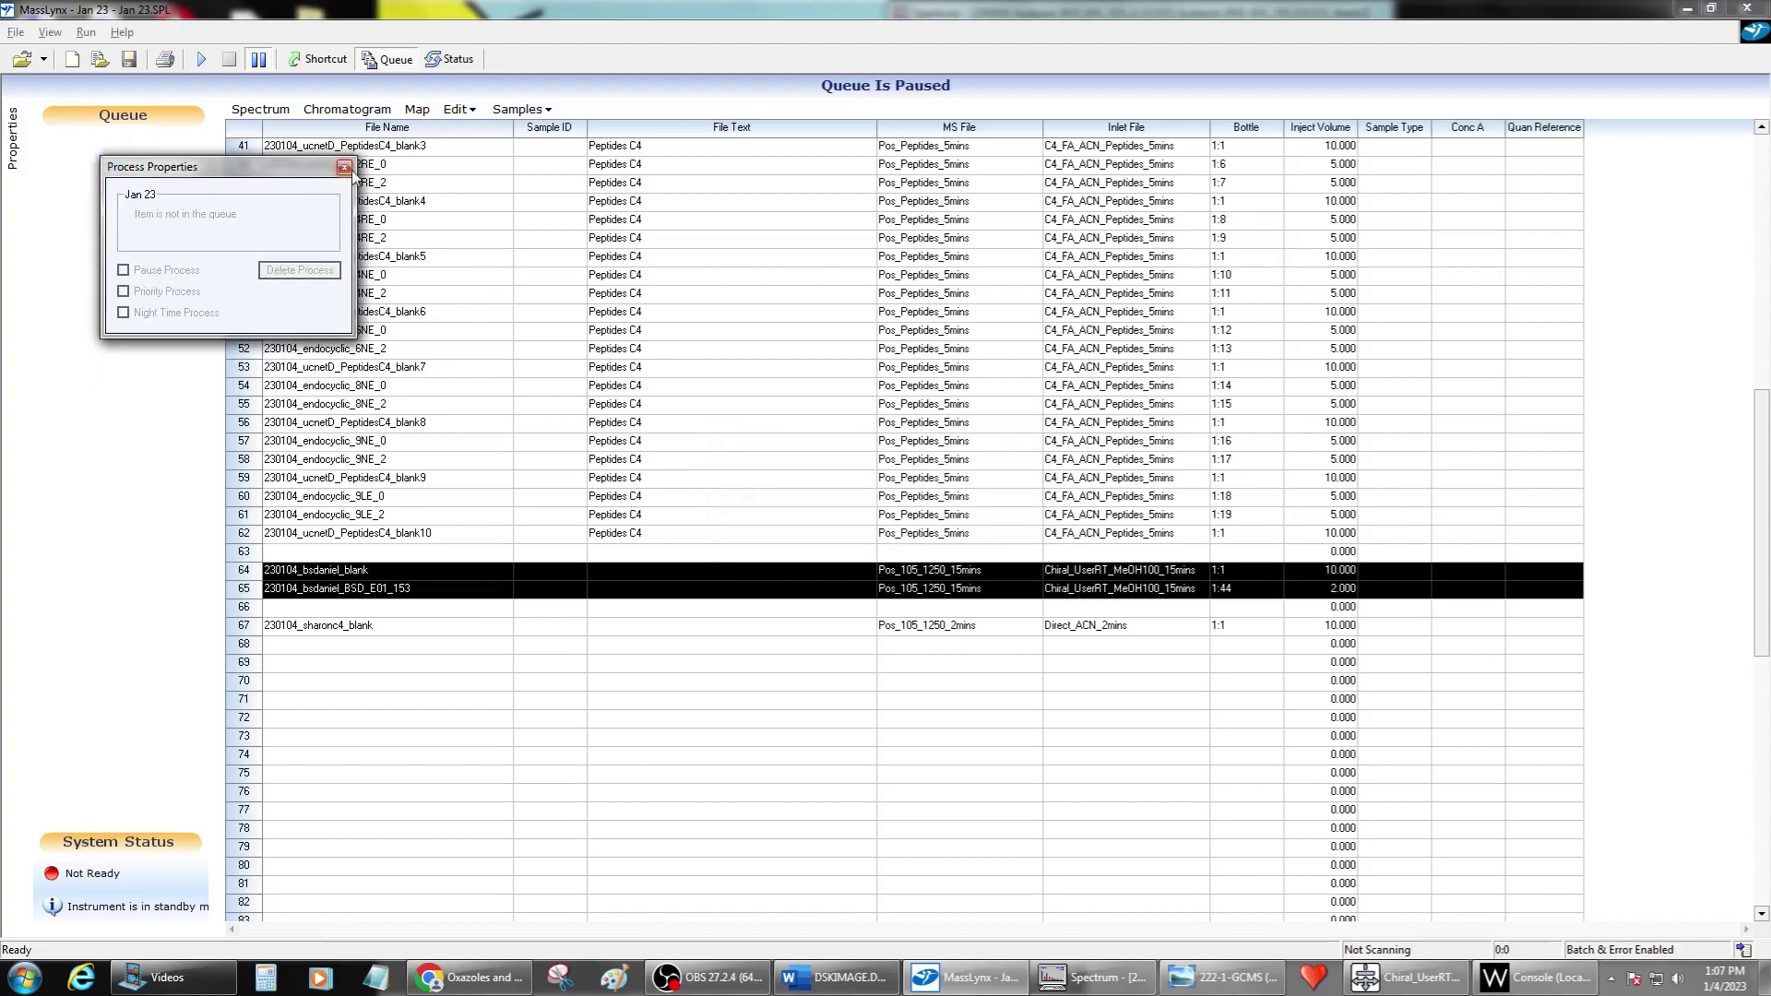
Close Process Properties and toggle Pause Queue until the queue reads 'Queue Is Empty'.
{"action": "left_click", "coordinate": [344, 167]}
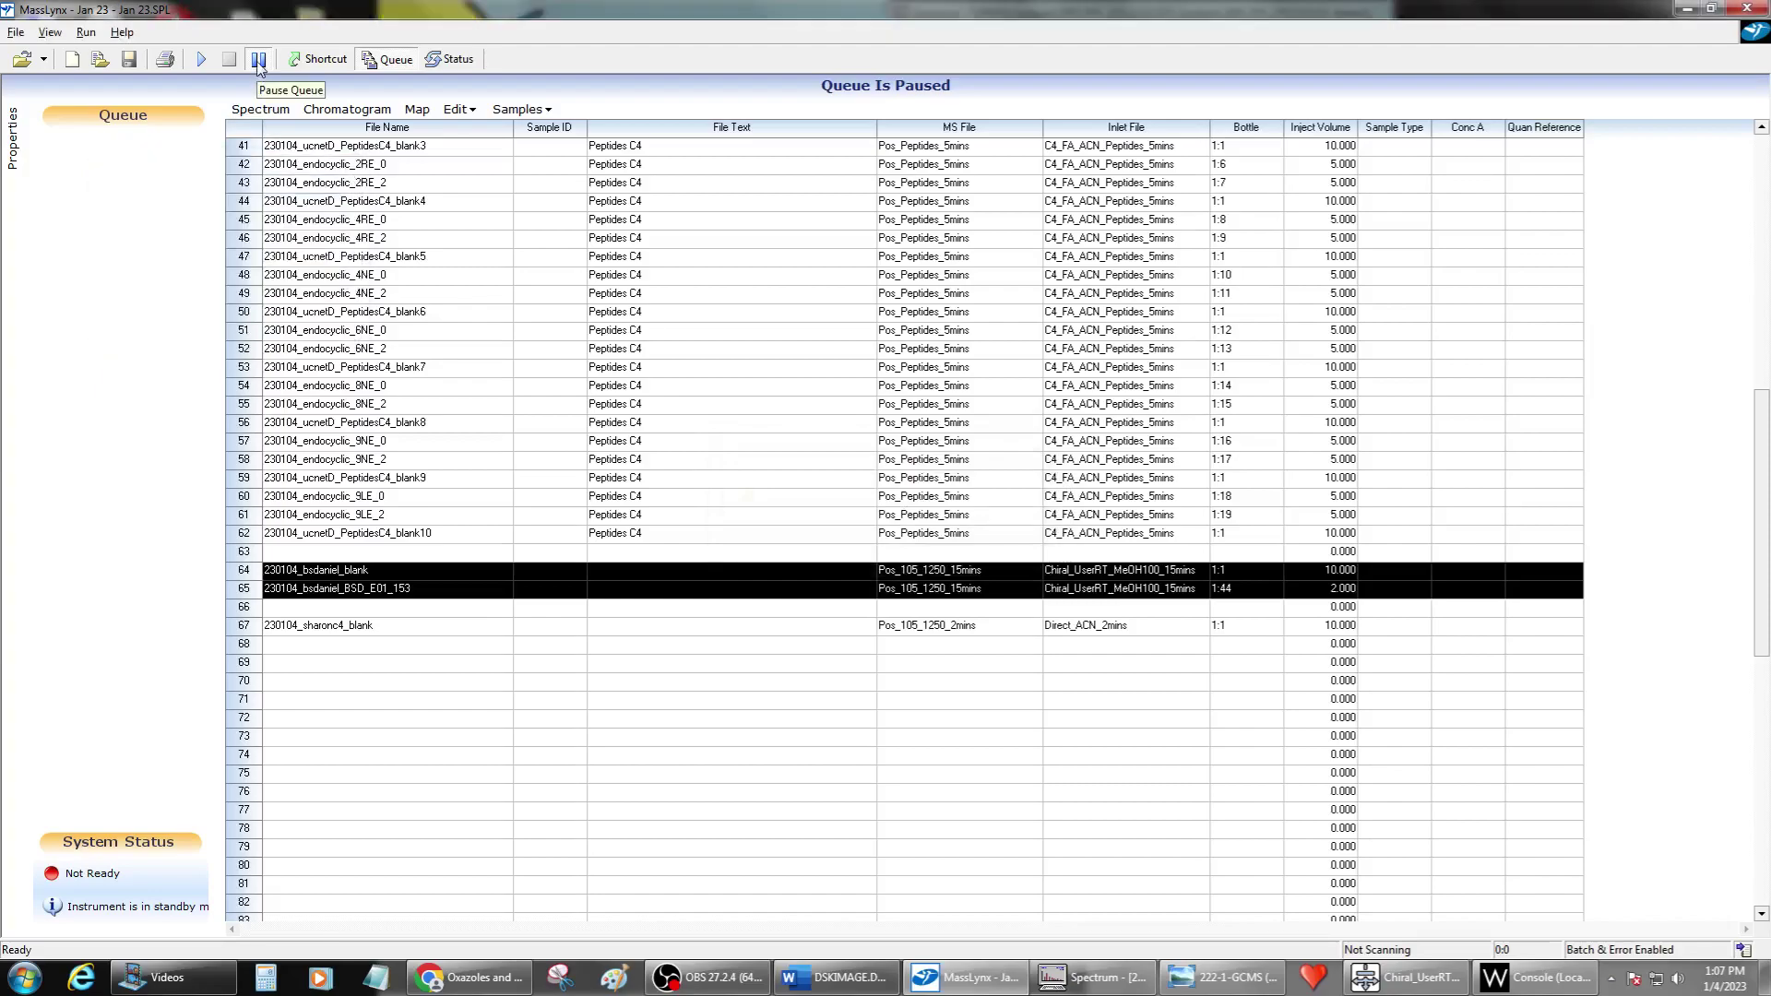
{"action": "left_click", "coordinate": [259, 61]}
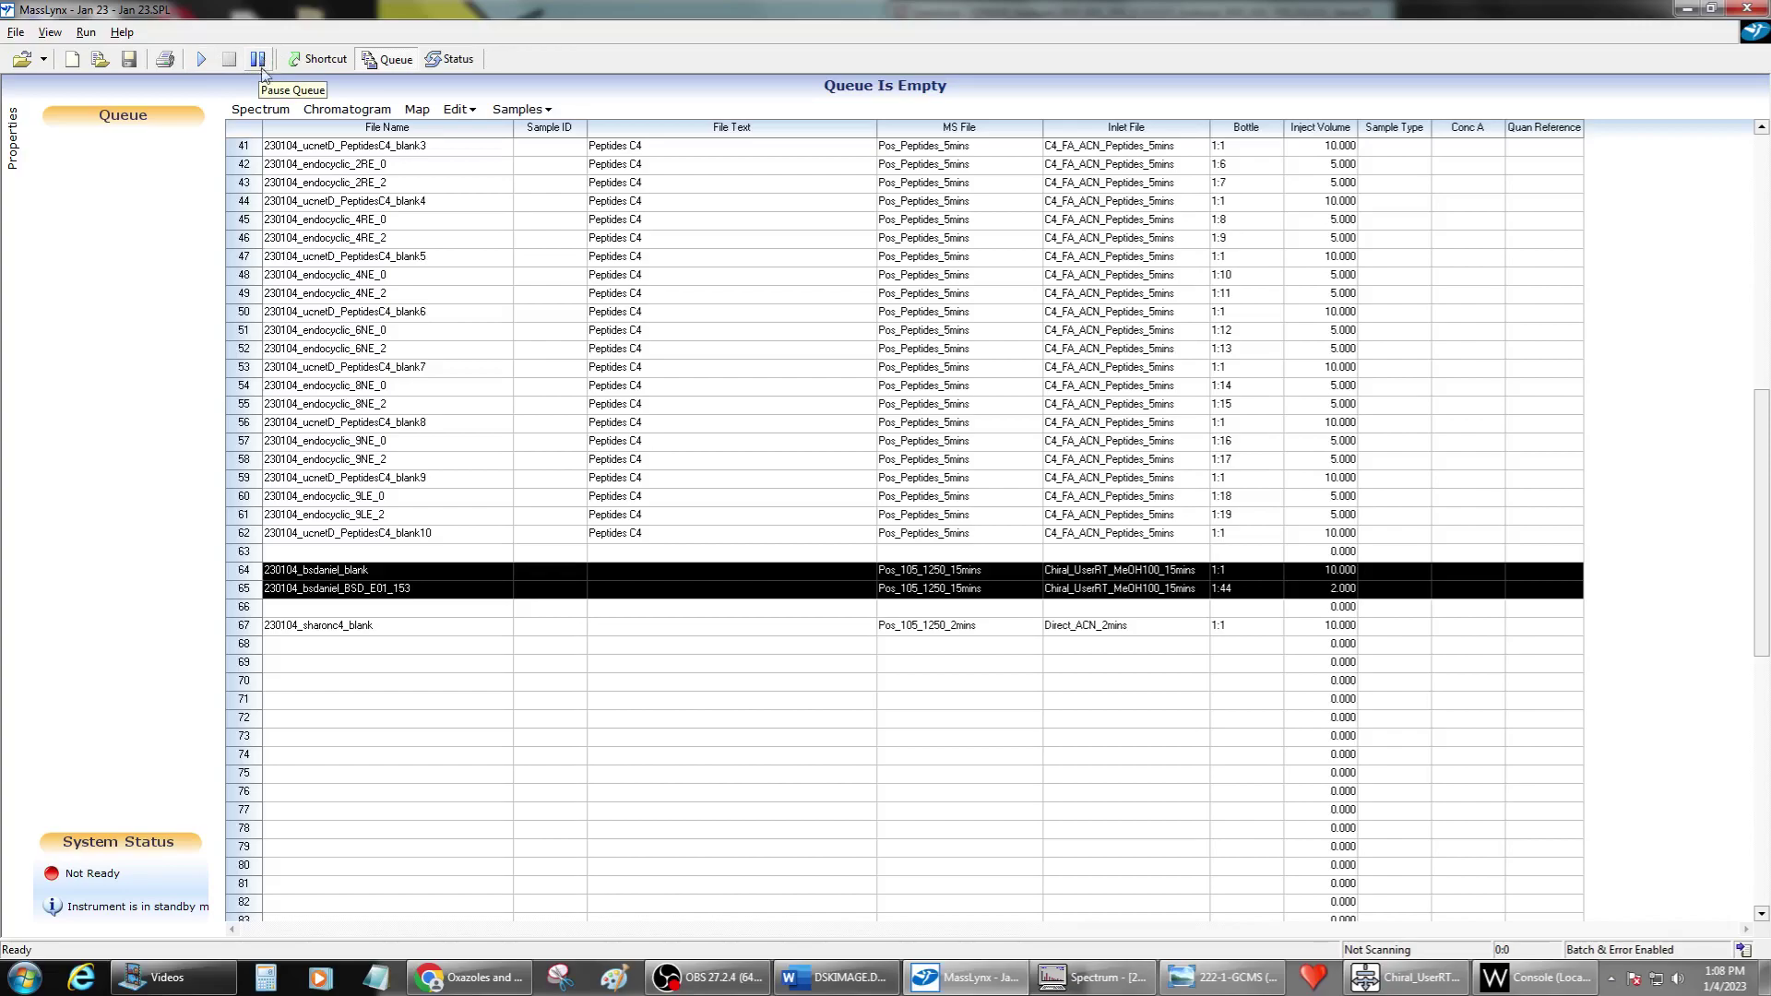
{"action": "left_click", "coordinate": [259, 61]}
Edit row 64's file name so it ends in 'blank1' instead of 'blank'.
{"action": "double_click", "coordinate": [401, 572]}
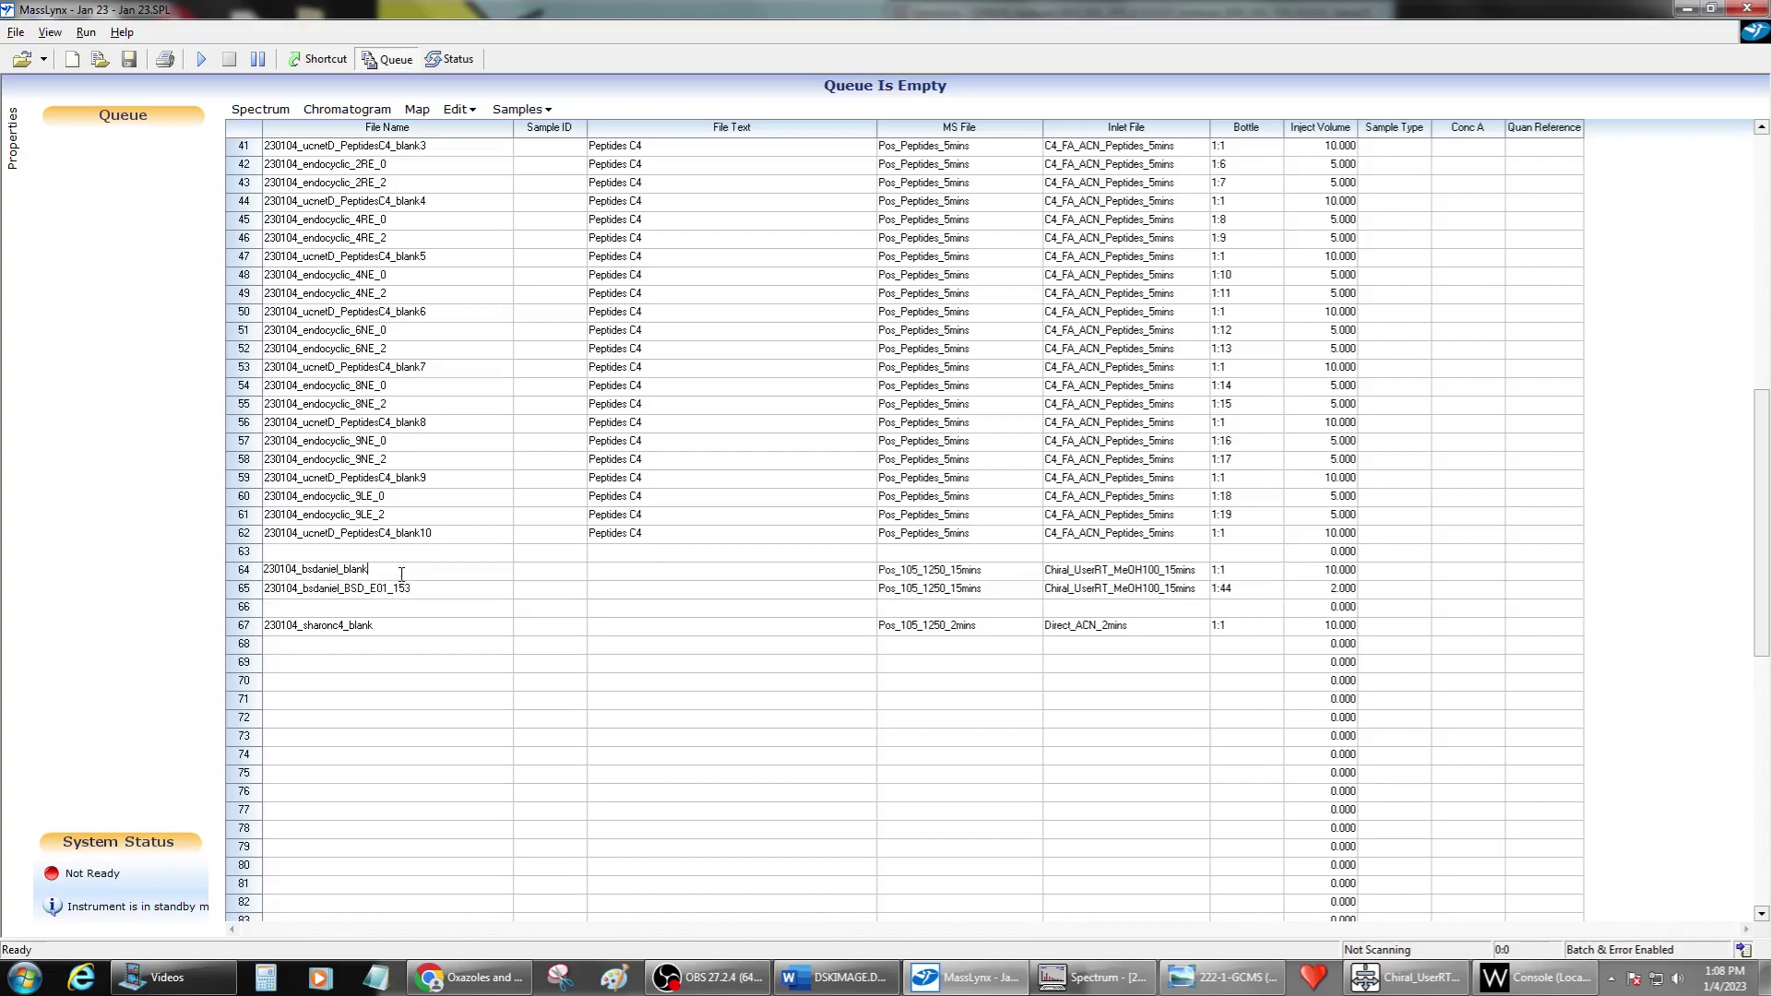
{"action": "left_click", "coordinate": [539, 647]}
{"action": "double_click", "coordinate": [429, 593]}
{"action": "double_click", "coordinate": [430, 569]}
Check the console and inlet status windows, then select the whole row 64.
{"action": "left_click", "coordinate": [1534, 977]}
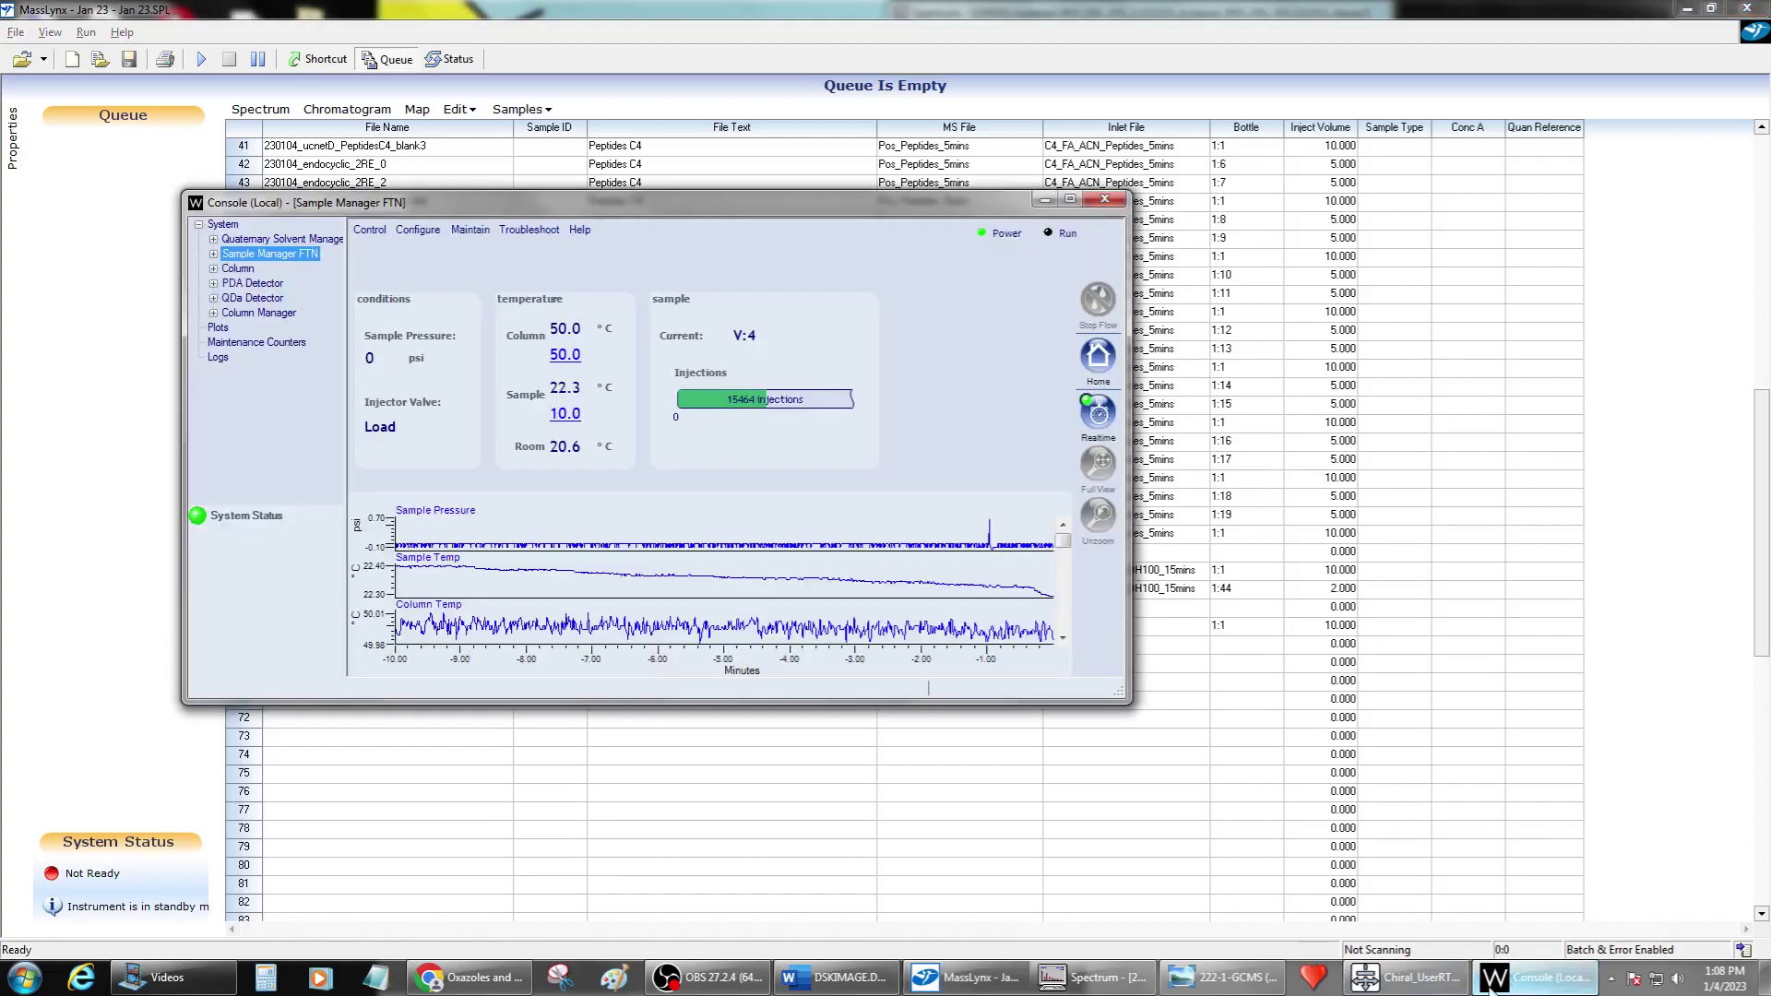
{"action": "left_click", "coordinate": [1430, 985]}
{"action": "left_click", "coordinate": [587, 9]}
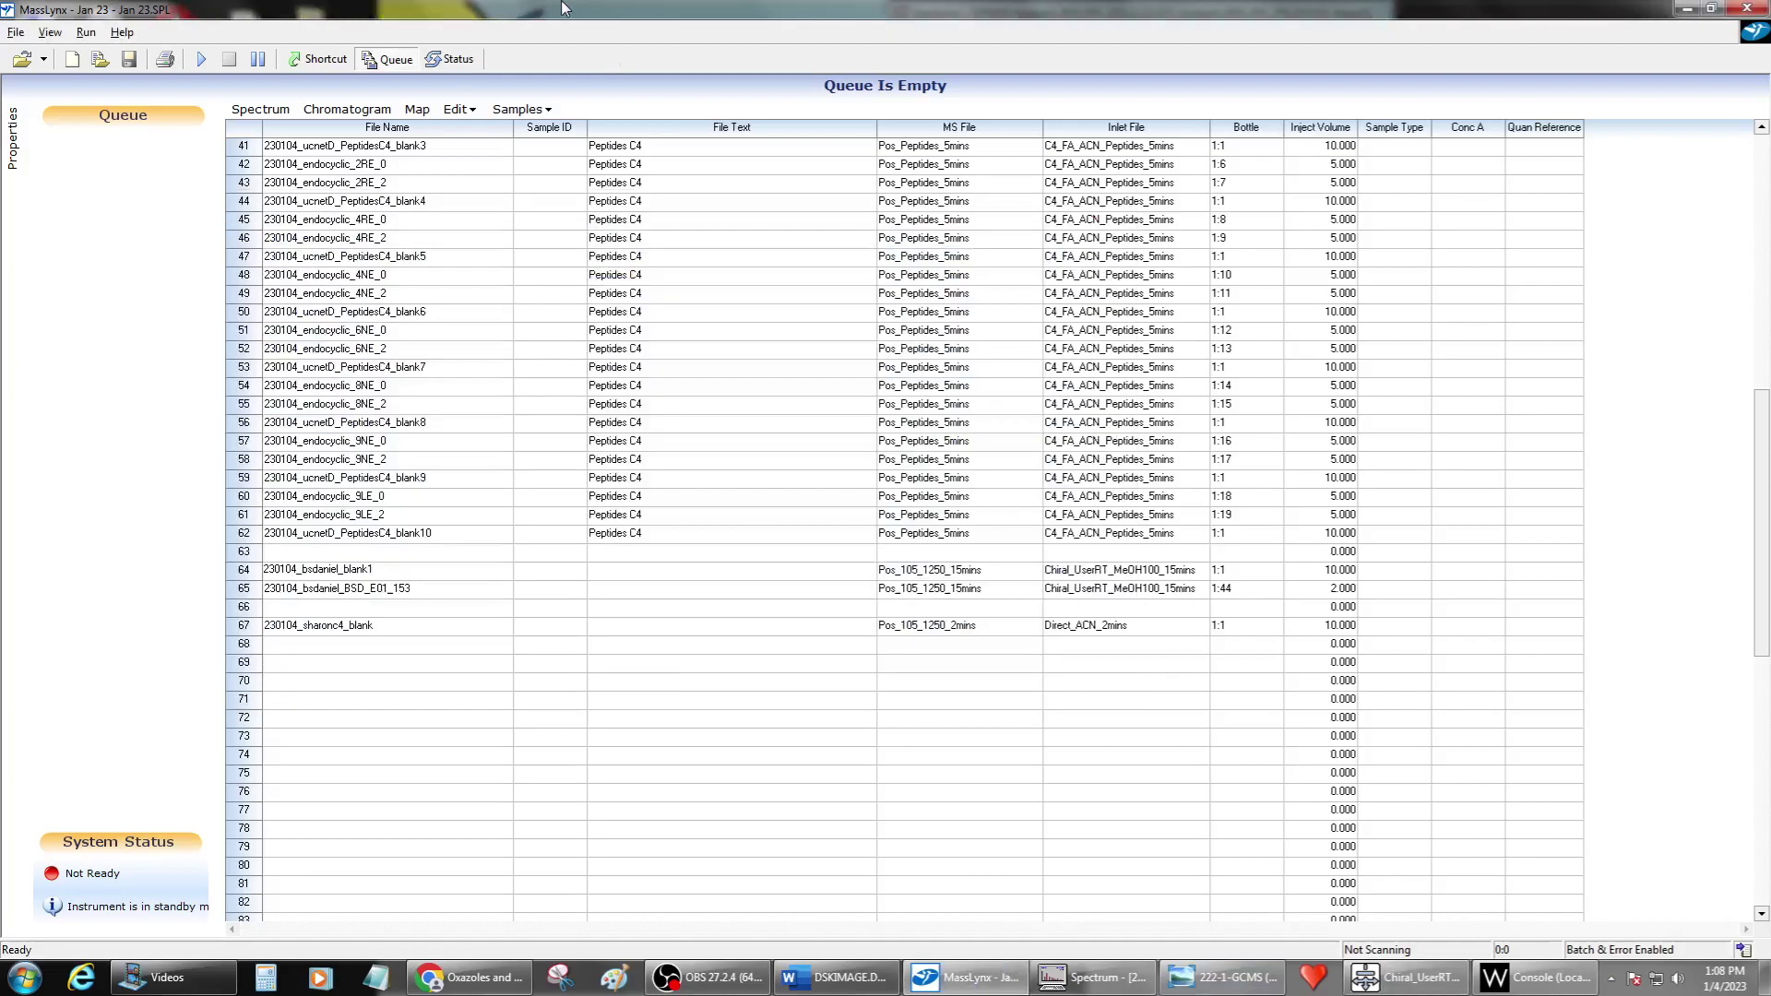
{"action": "left_click", "coordinate": [244, 572]}
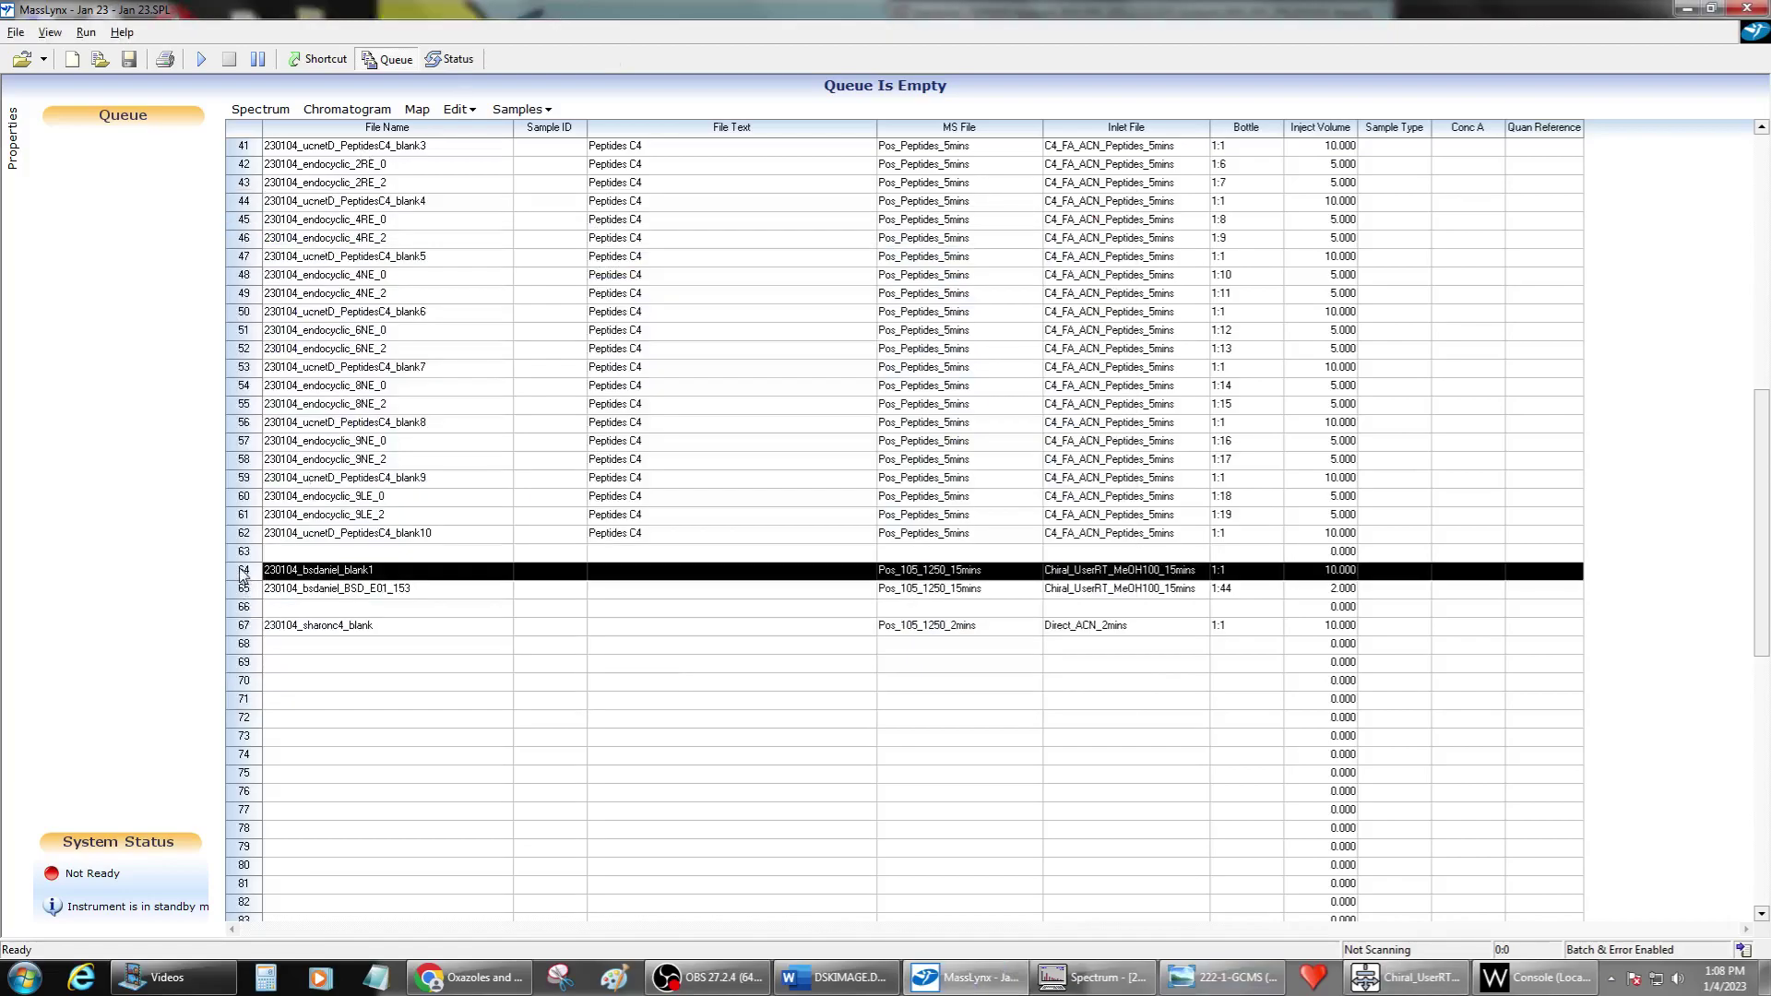
Save Jan 23.SPL and start a run of sample 64 alone (samples 64 to 64).
{"action": "left_click", "coordinate": [202, 59]}
{"action": "left_click", "coordinate": [816, 551]}
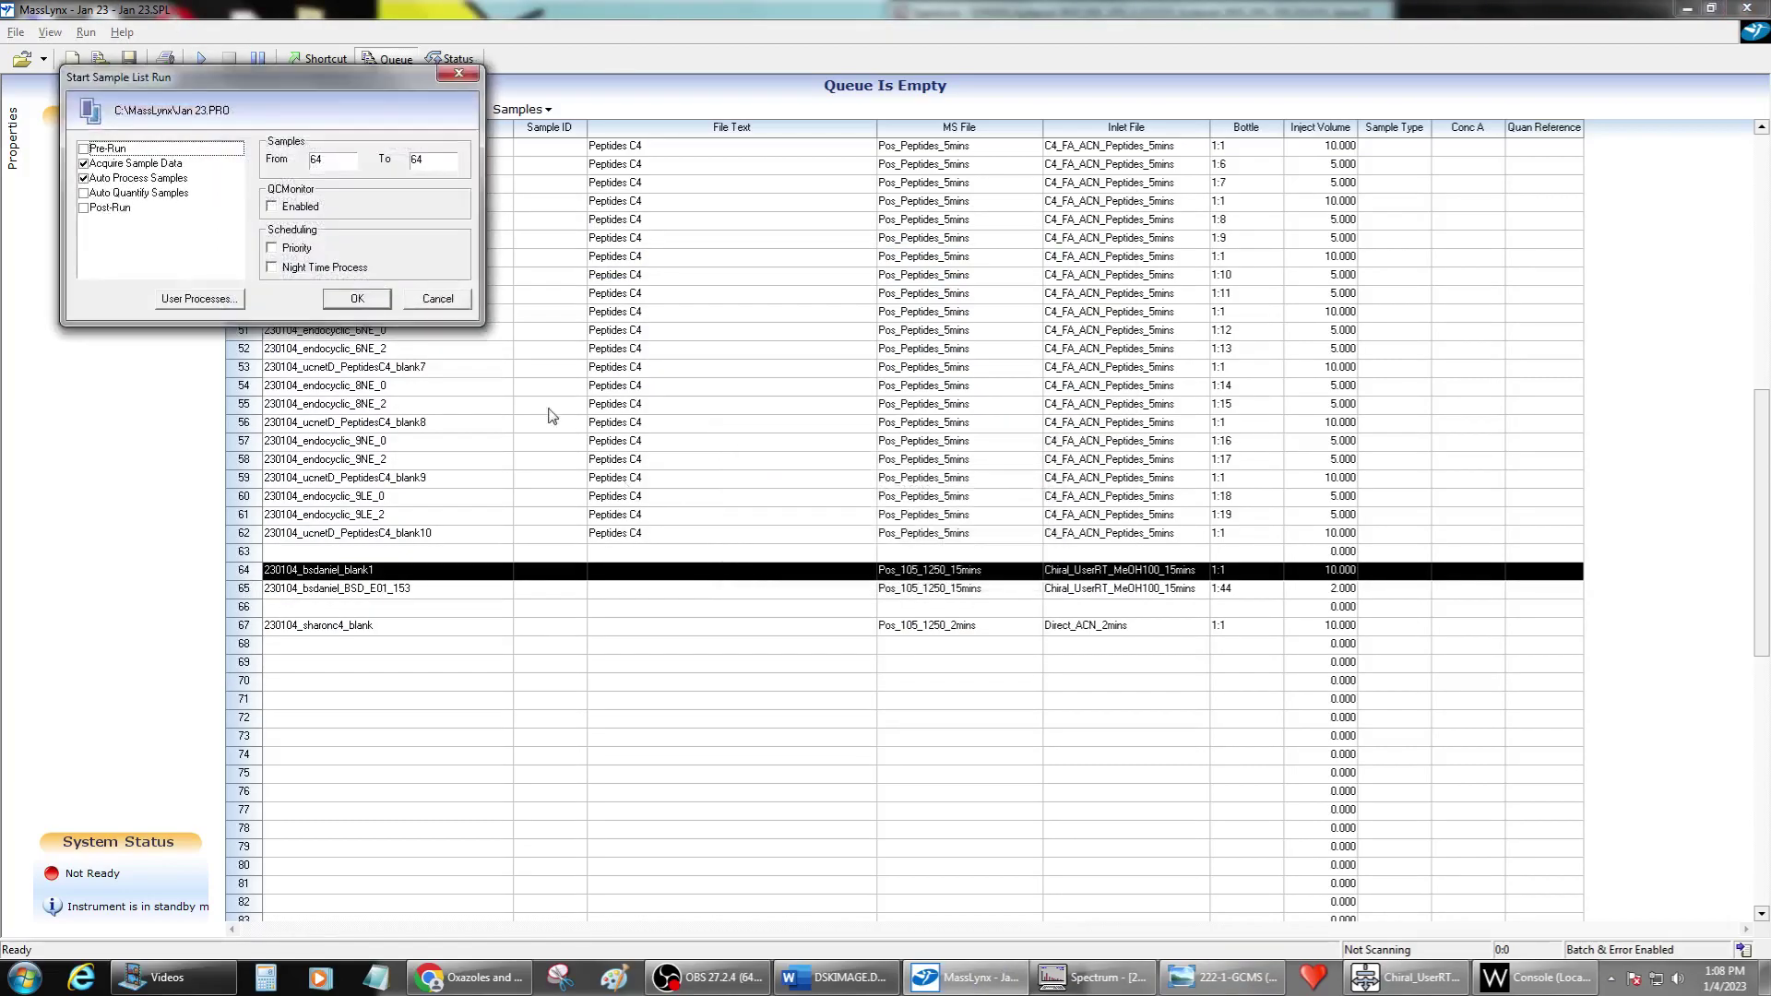
{"action": "left_click", "coordinate": [369, 302]}
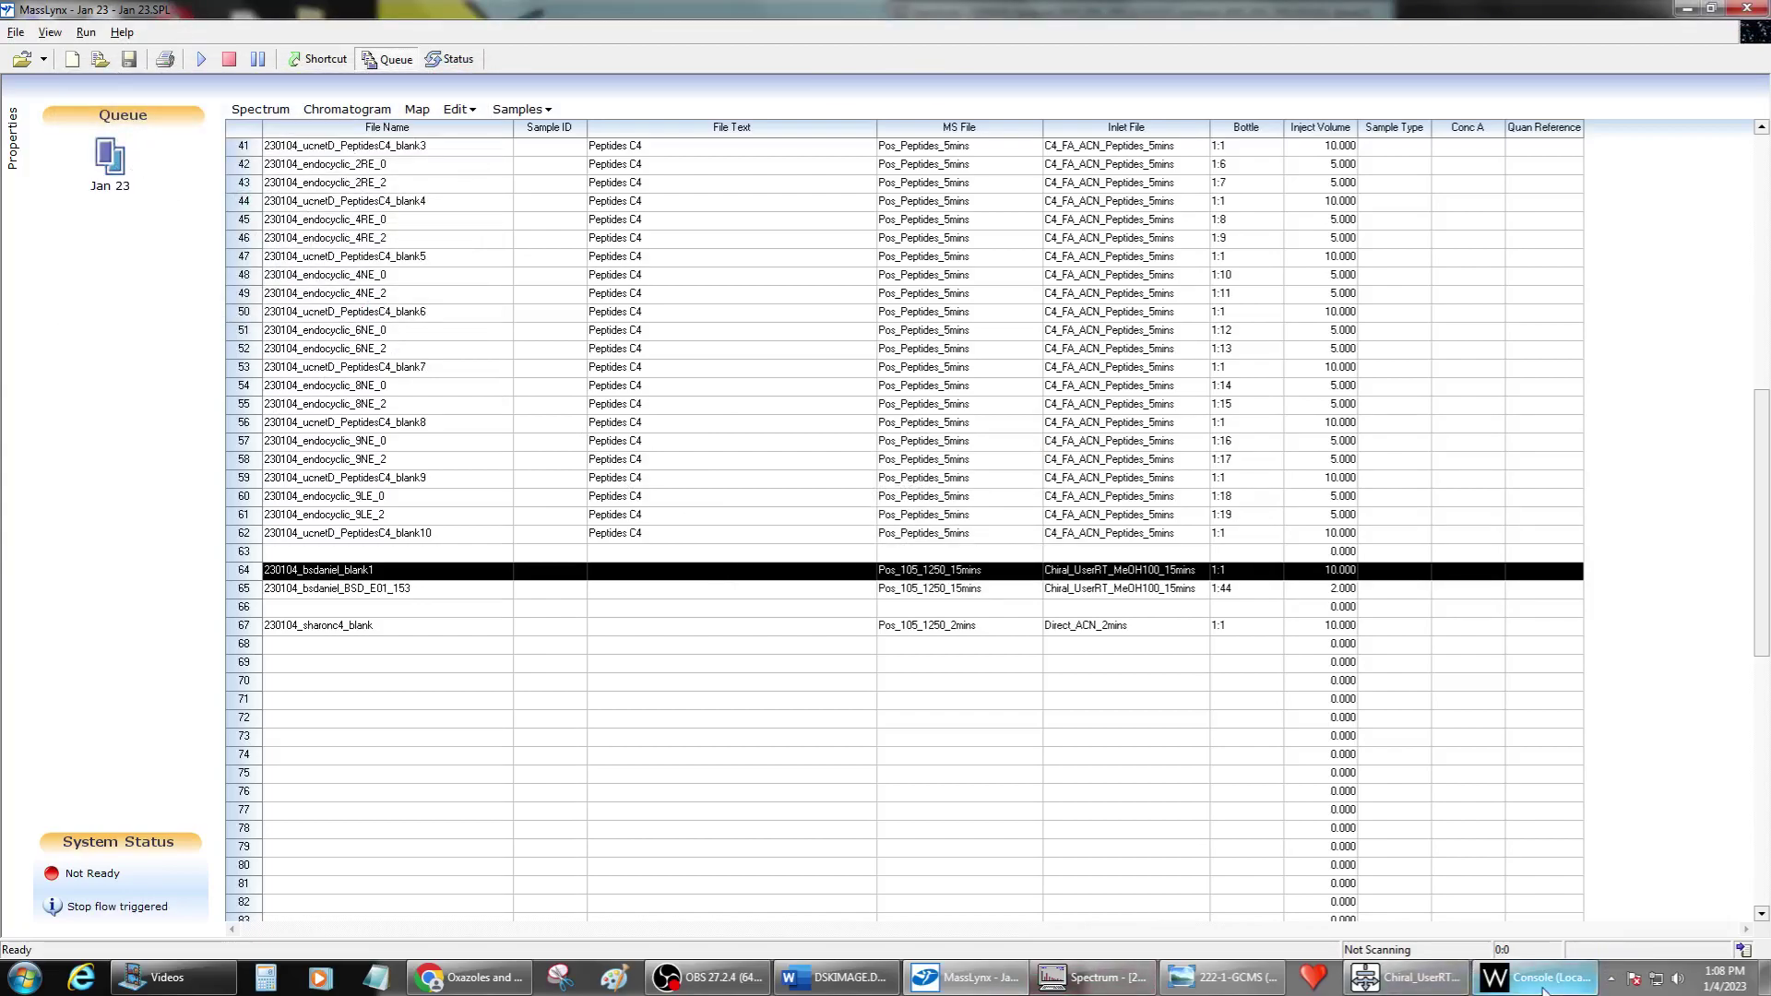
{"action": "mouse_move", "coordinate": [1526, 982]}
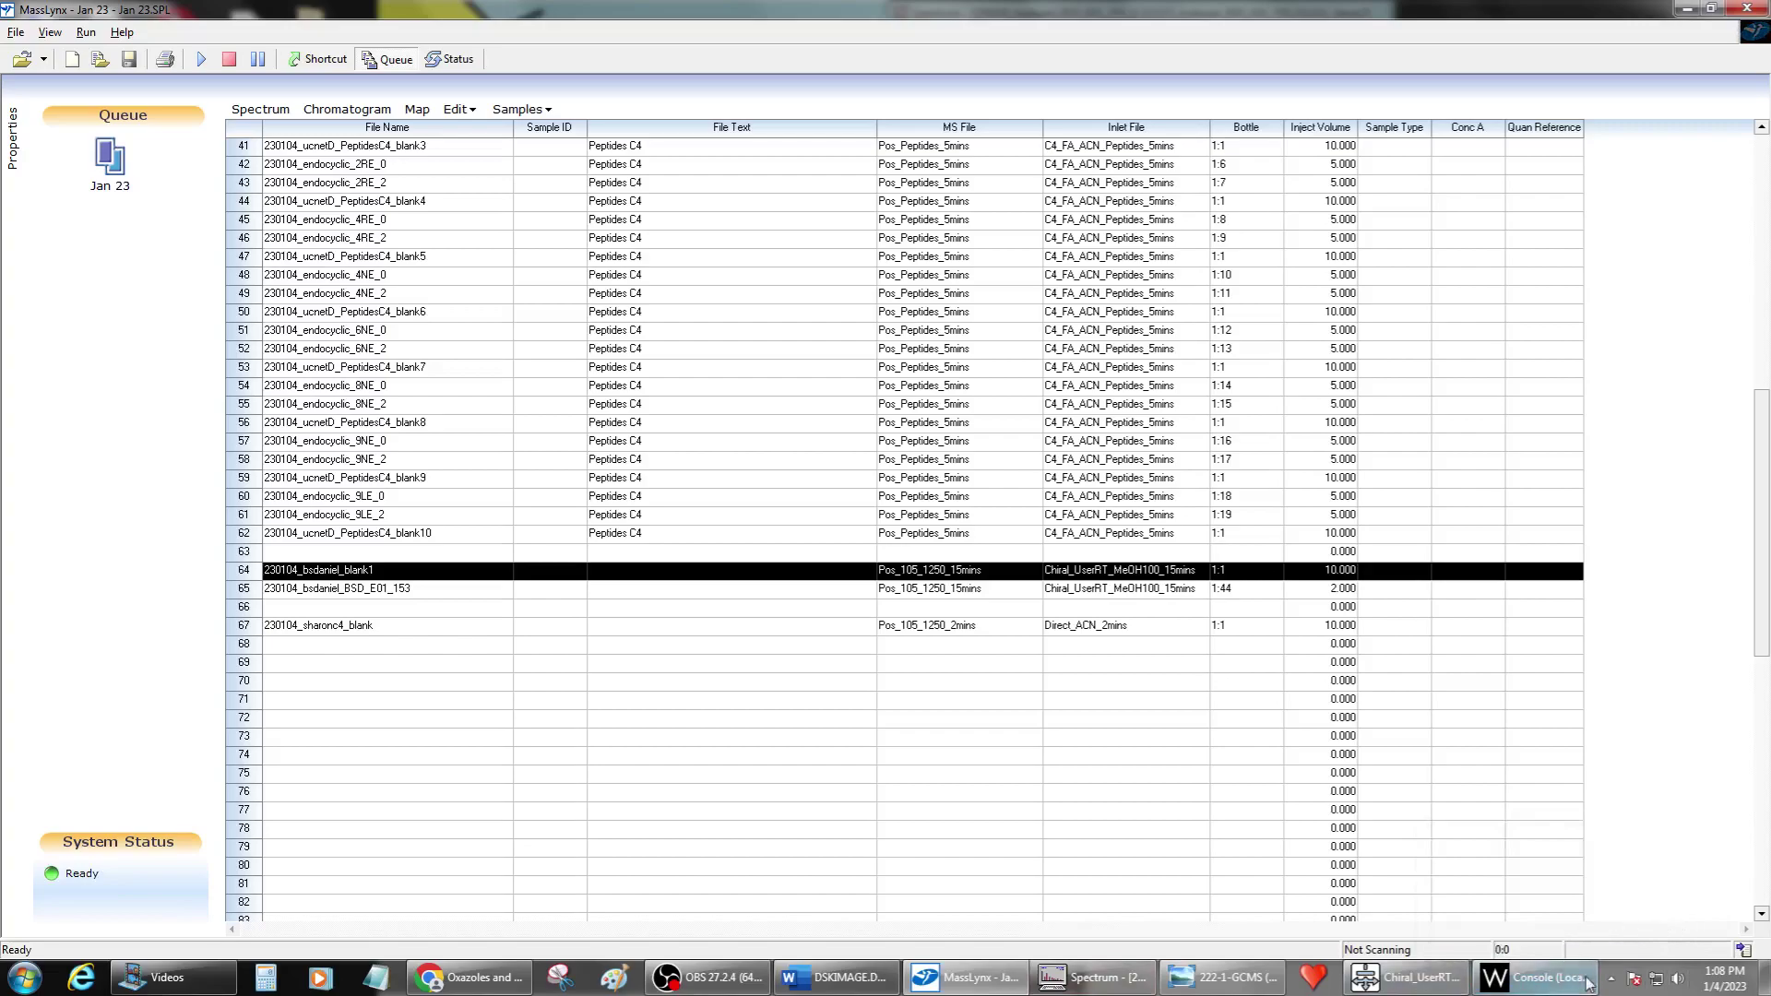
Open the Chiral_UserRT inlet status and check its Status and ACQUITY Additional Status tabs.
{"action": "left_click", "coordinate": [1416, 985]}
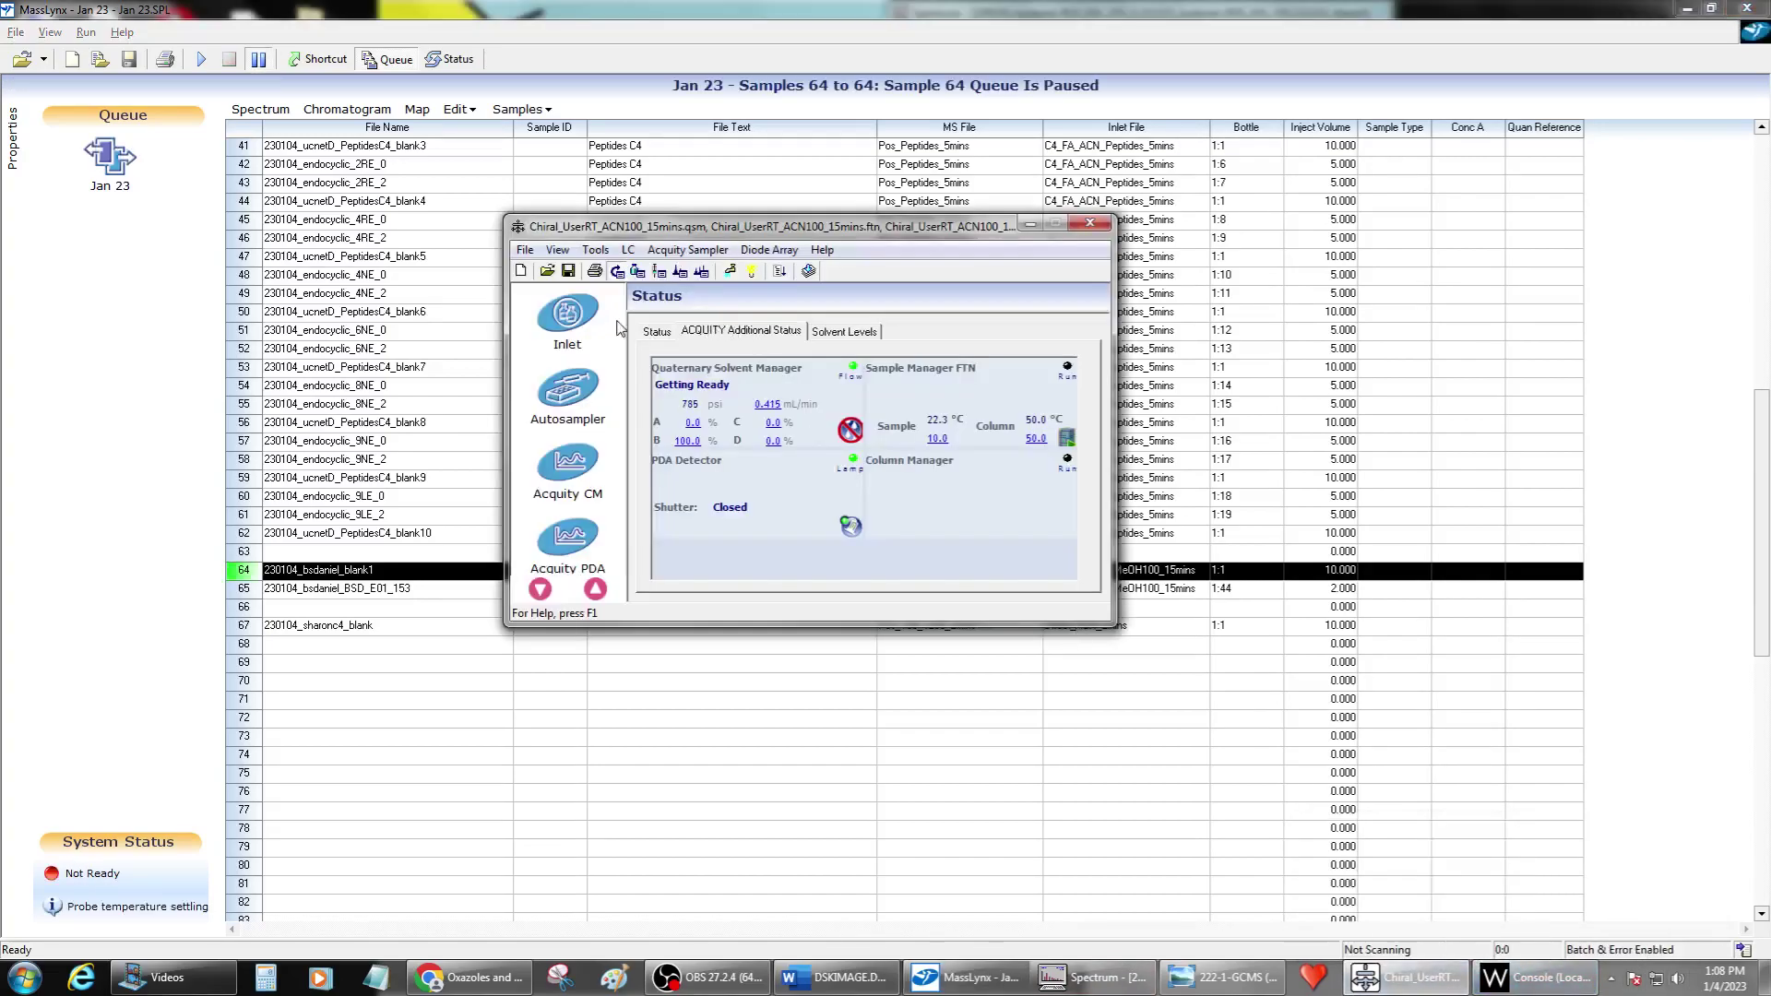
{"action": "left_click", "coordinate": [653, 334]}
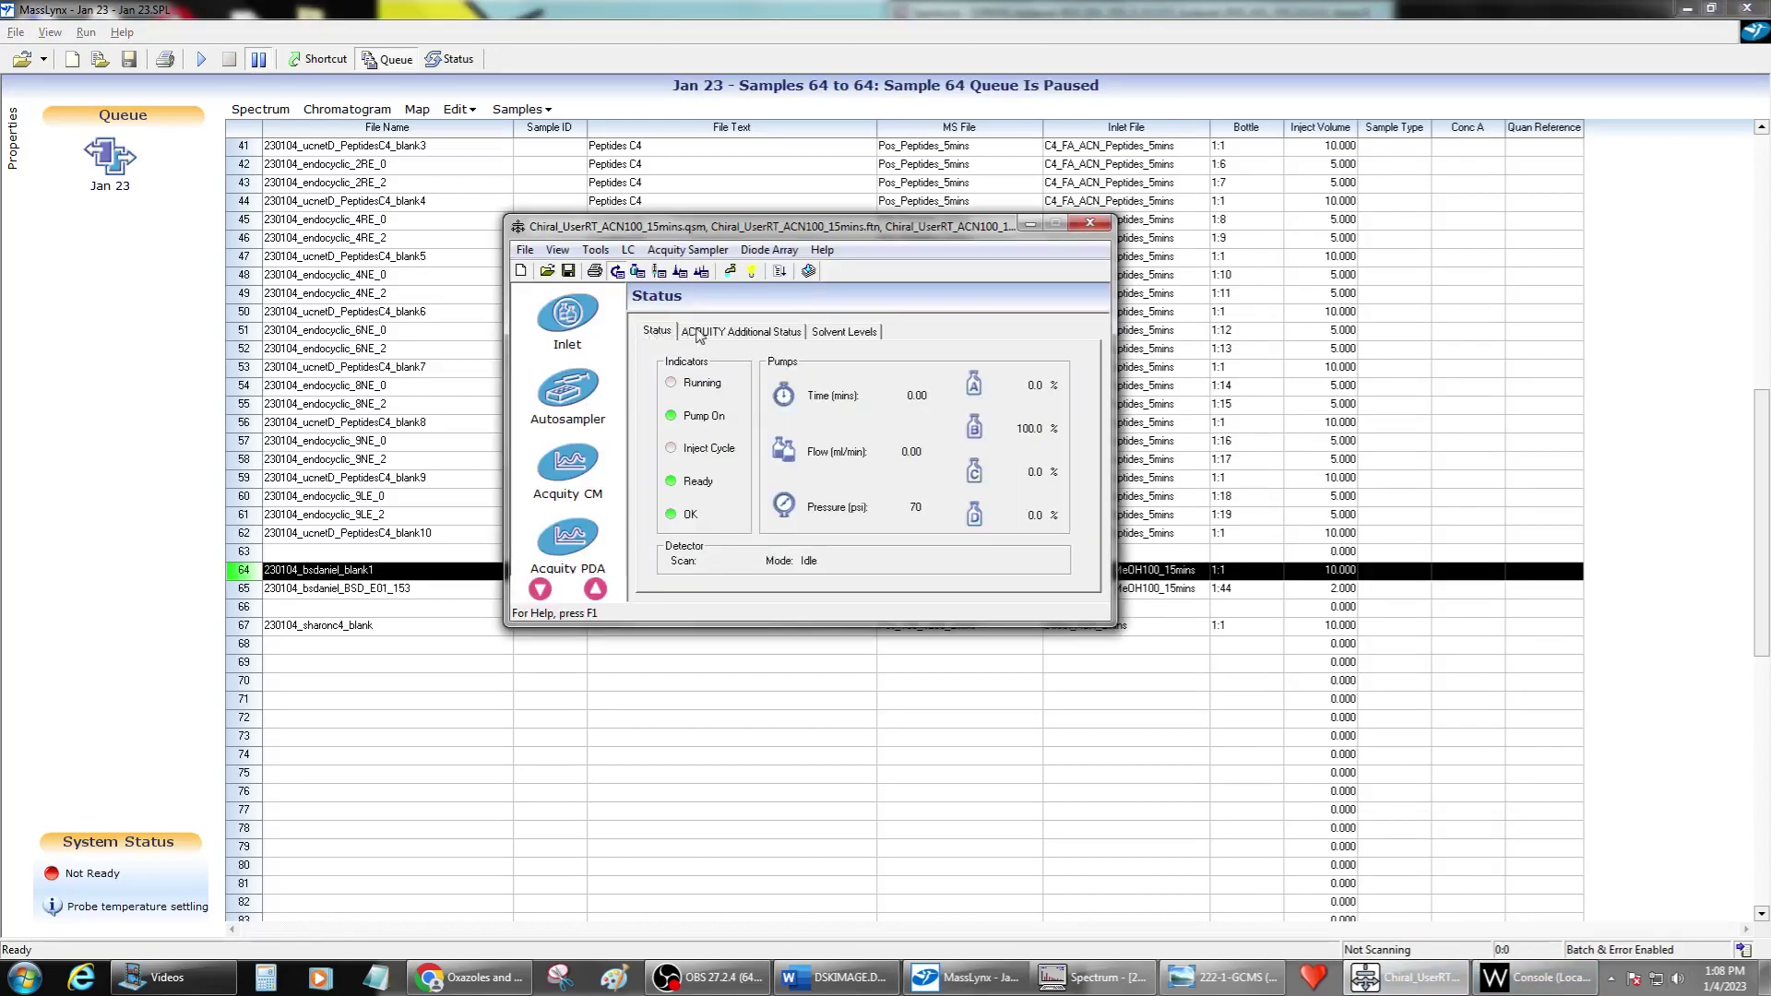
{"action": "left_click", "coordinate": [698, 332]}
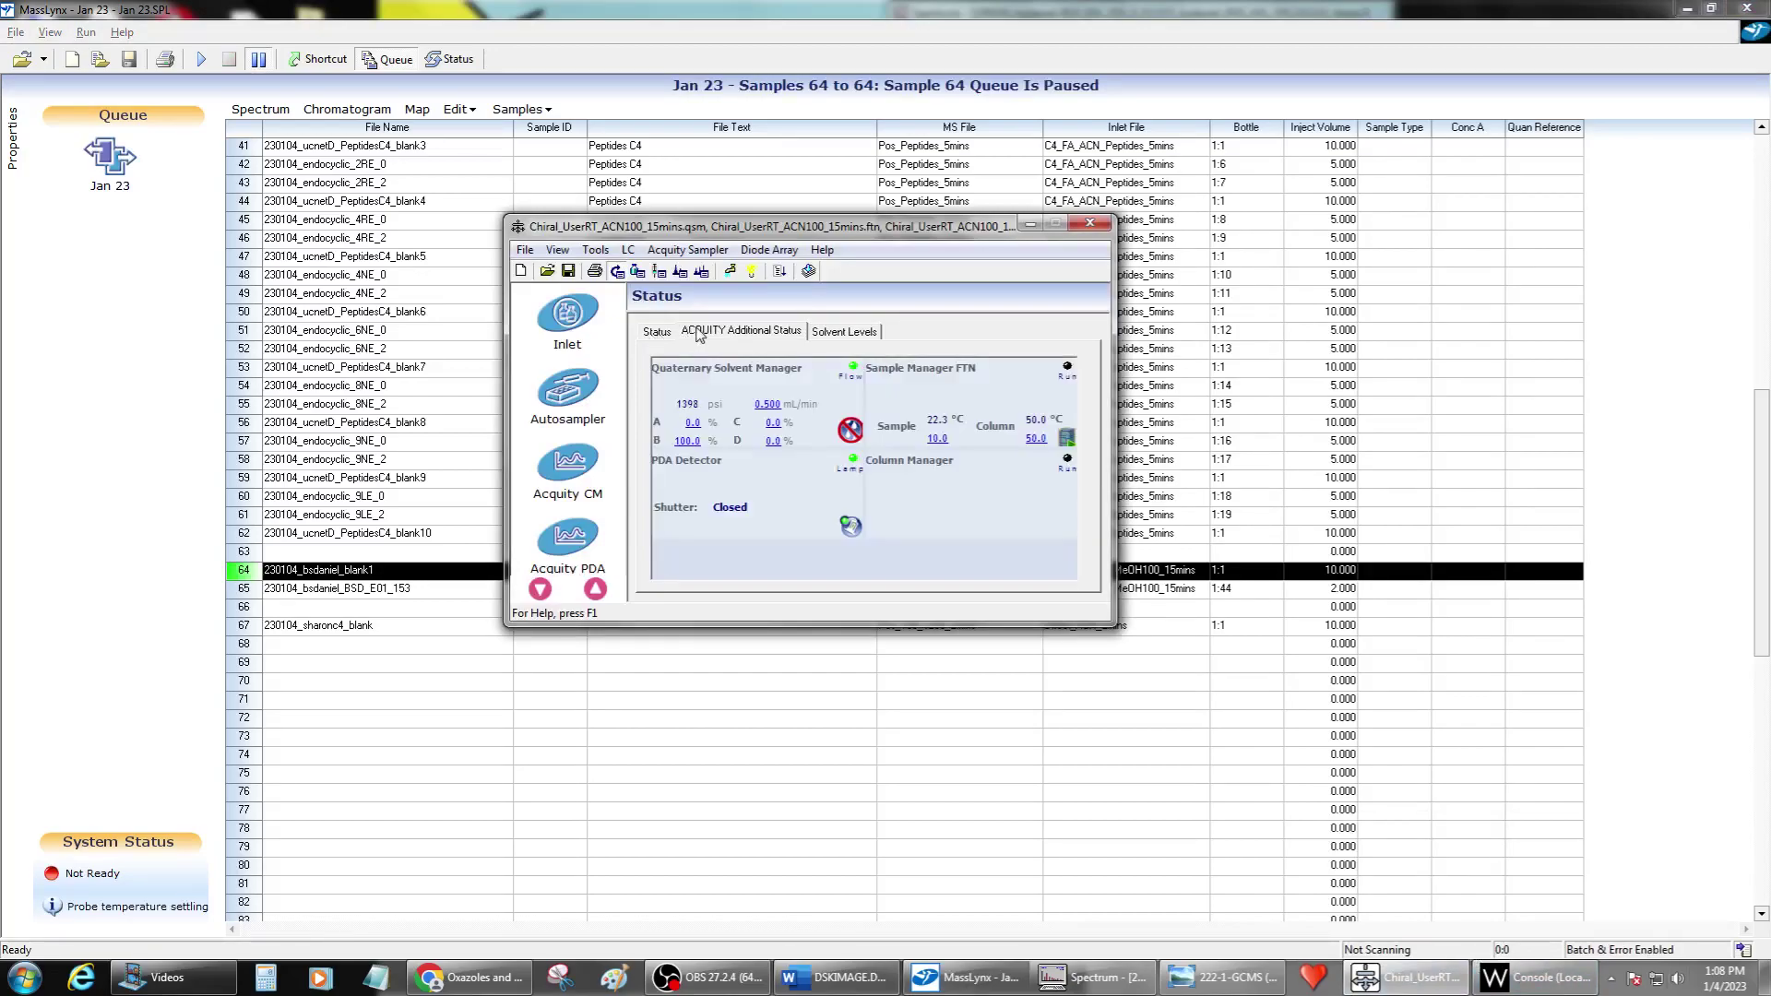